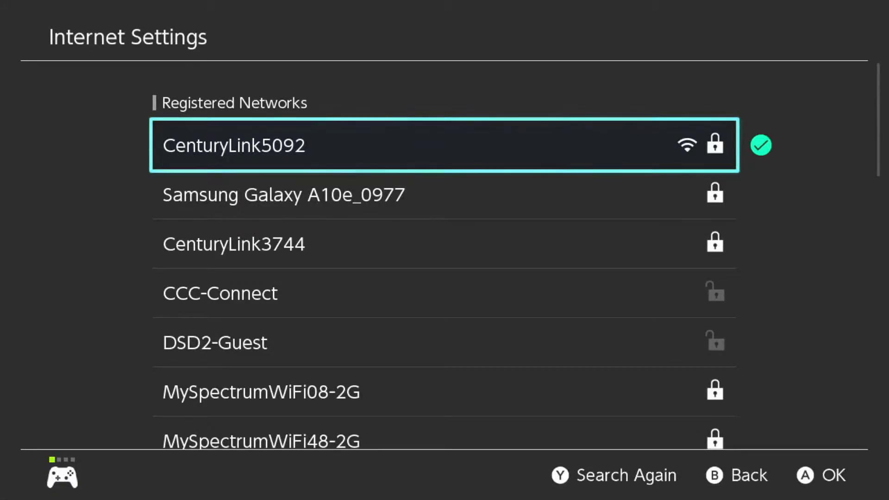
# - Leave the internet settings and return to the console's home screen
pyautogui.press('Escape')
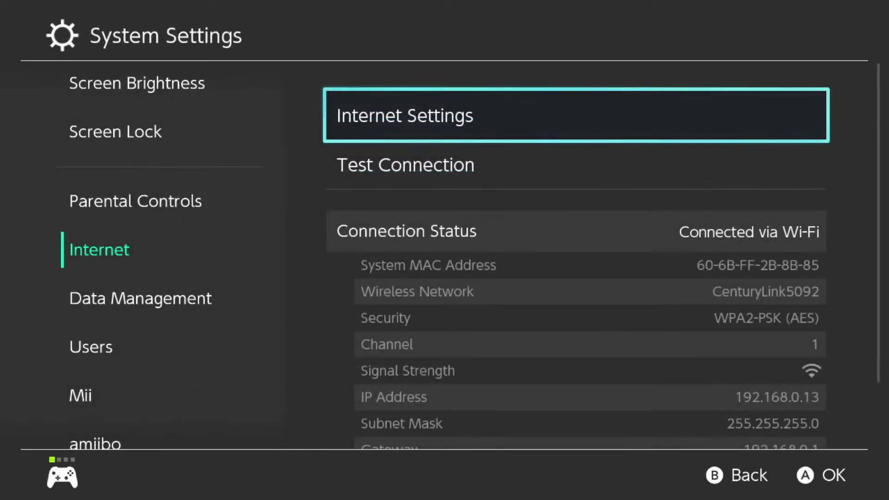
pyautogui.press('Left')
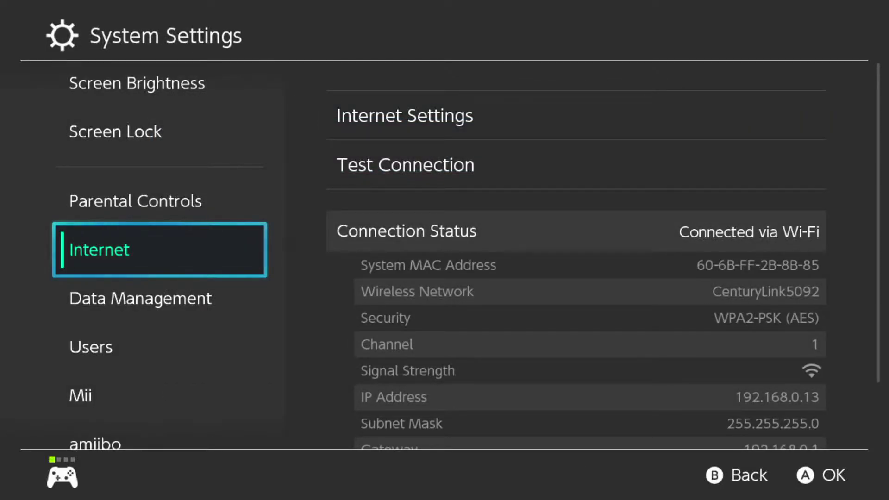
pyautogui.press('Escape')
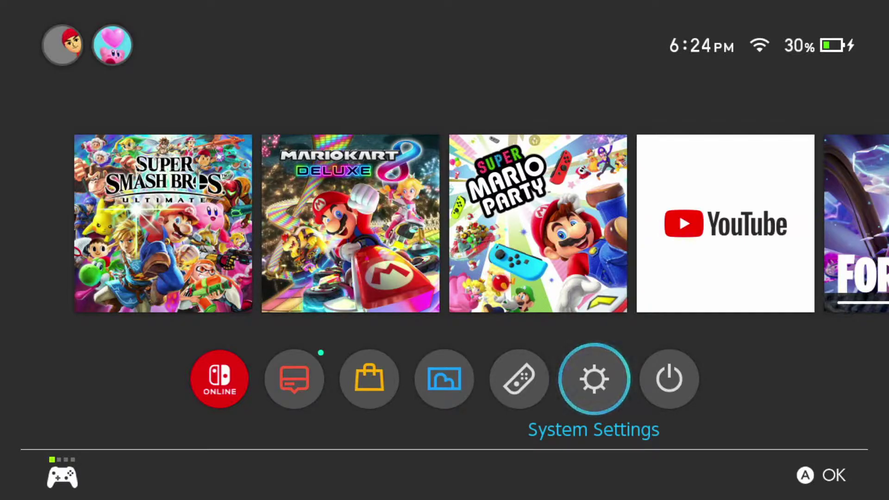
pyautogui.press('Left')
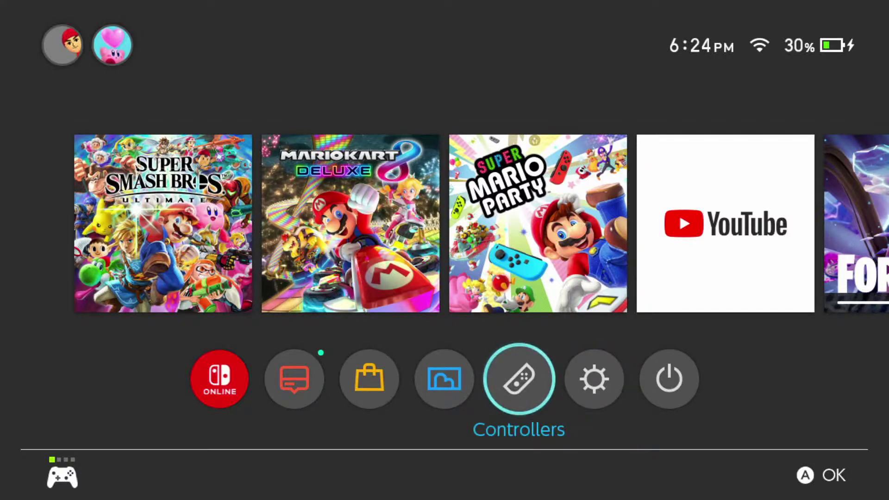
pyautogui.press('Left')
pyautogui.press('Left')
pyautogui.press('Right')
pyautogui.press('Right')
pyautogui.press('Right')
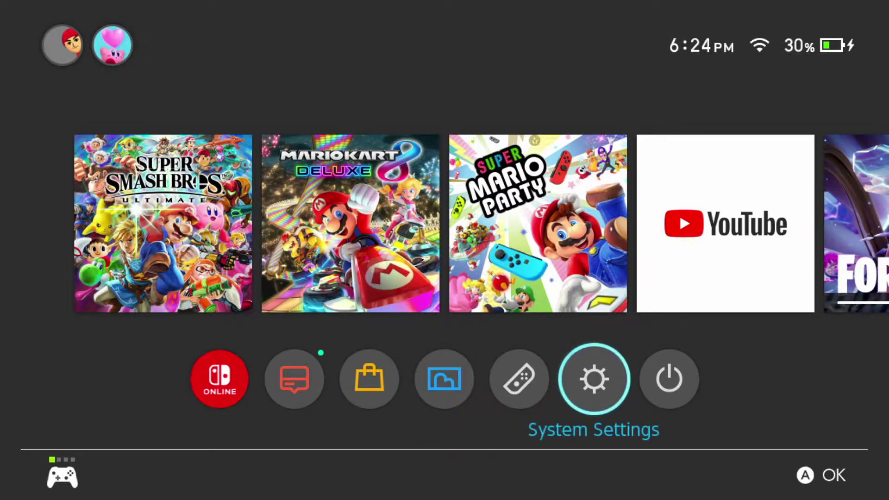
pyautogui.press('Left')
pyautogui.press('Left')
pyautogui.press('Left')
pyautogui.press('Right')
pyautogui.press('Right')
pyautogui.press('Right')
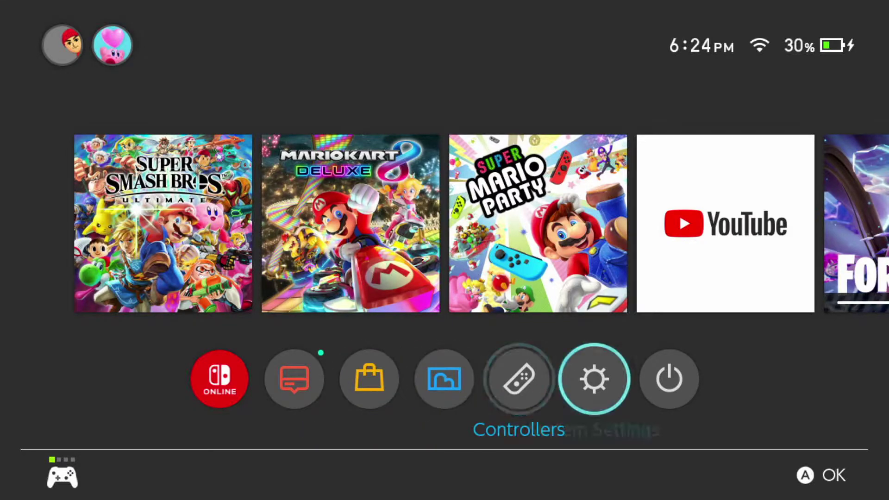
pyautogui.press('Left')
pyautogui.press('Left')
pyautogui.press('Left')
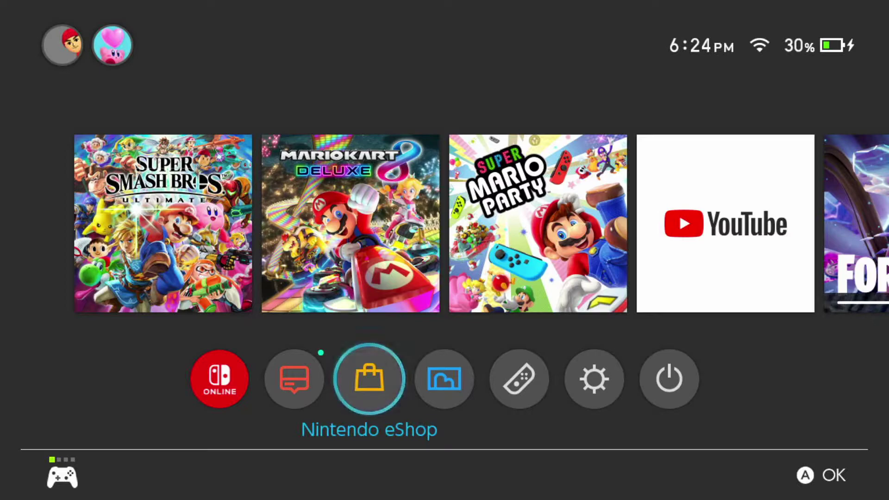
pyautogui.press('Right')
pyautogui.press('Right')
pyautogui.press('Right')
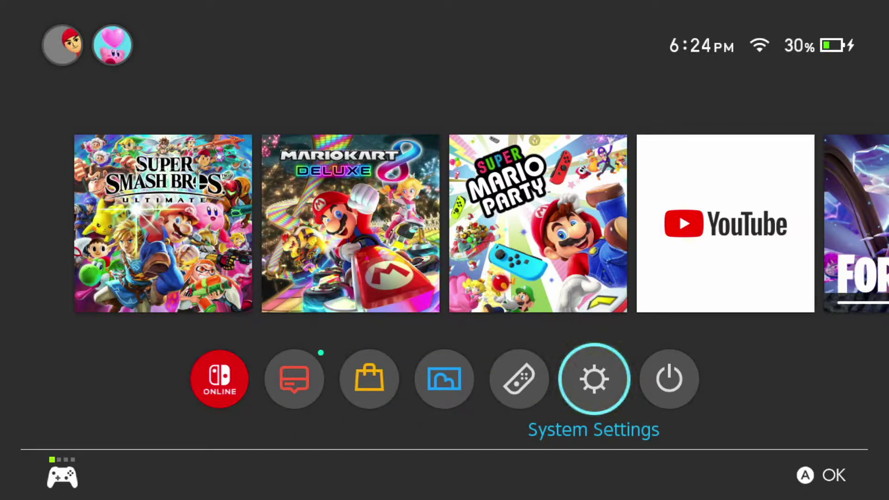
# - Open the list of registered networks in the console's internet settings
pyautogui.press('Return')
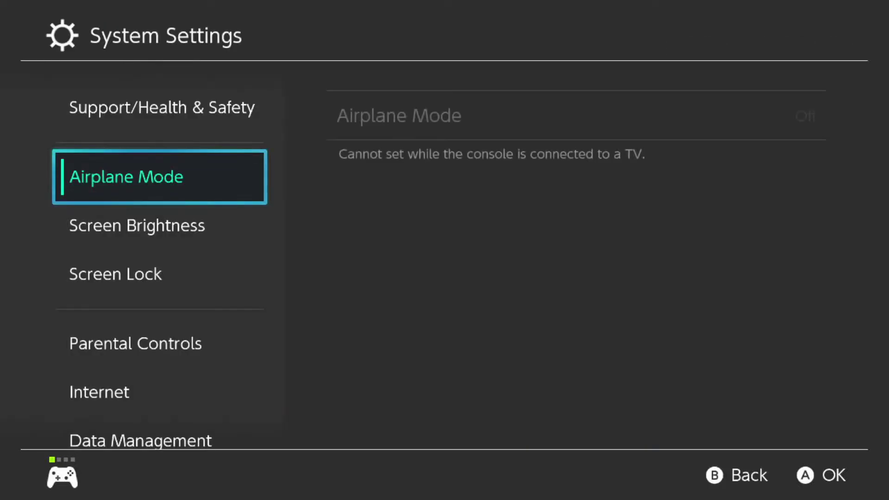
pyautogui.press('Down')
pyautogui.press('Down')
pyautogui.press('Down')
pyautogui.press('Down')
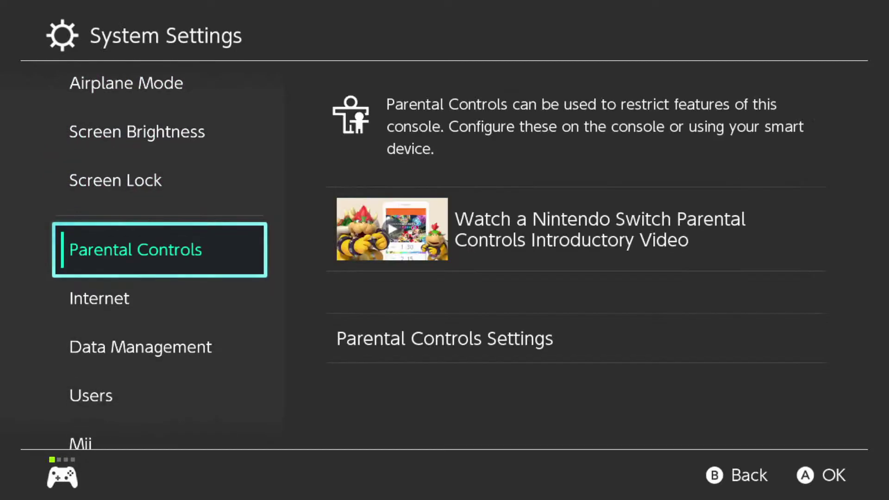
pyautogui.press('Right')
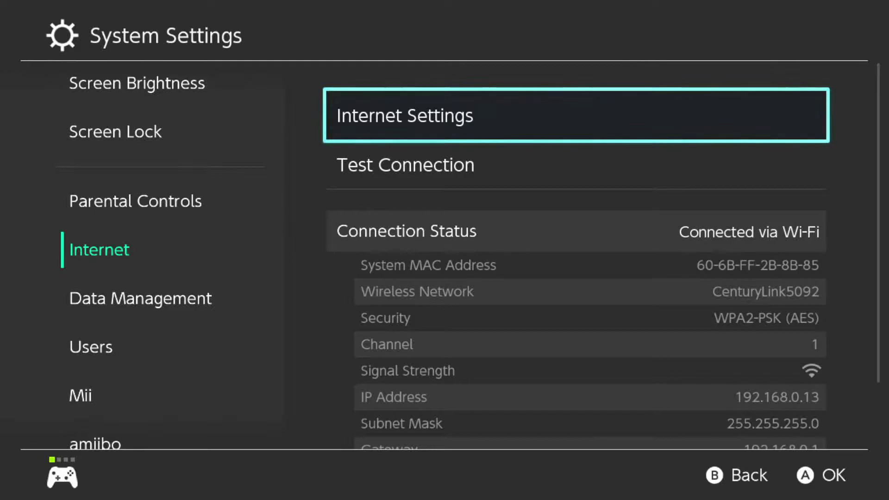
pyautogui.press('Return')
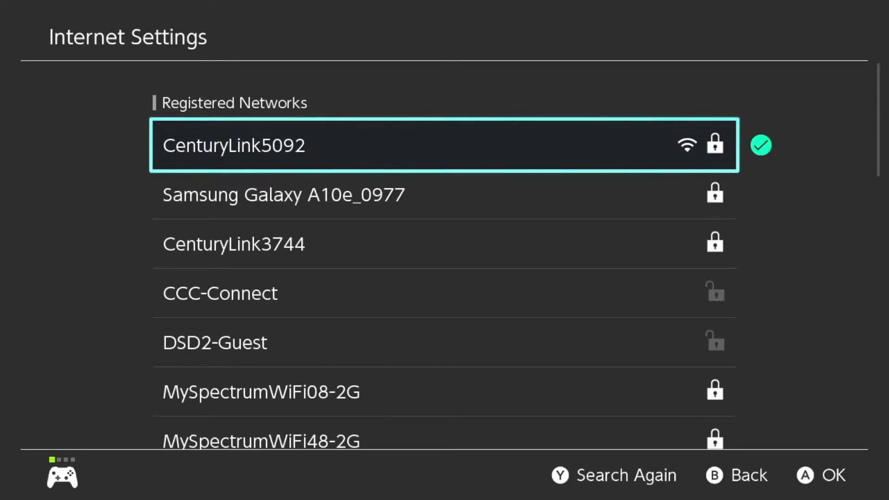
# - Open the configuration of the registered network CenturyLink5092 for changes
pyautogui.press('Return')
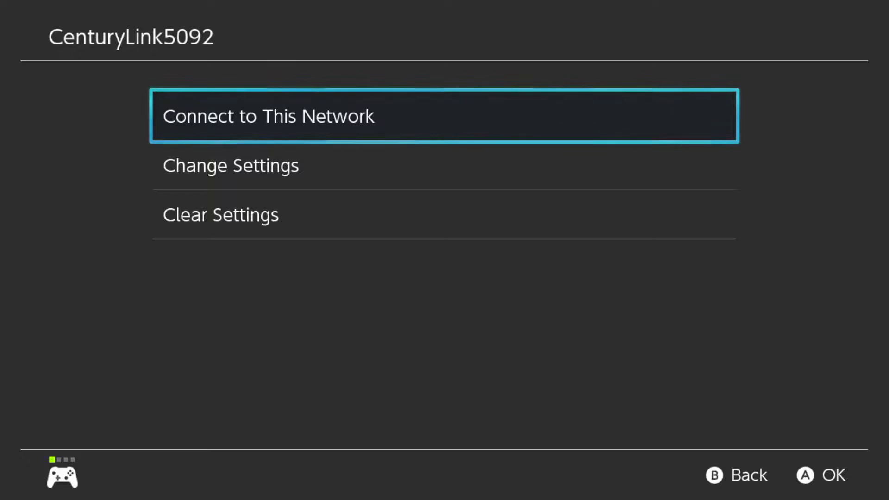
pyautogui.press('Down')
pyautogui.press('Return')
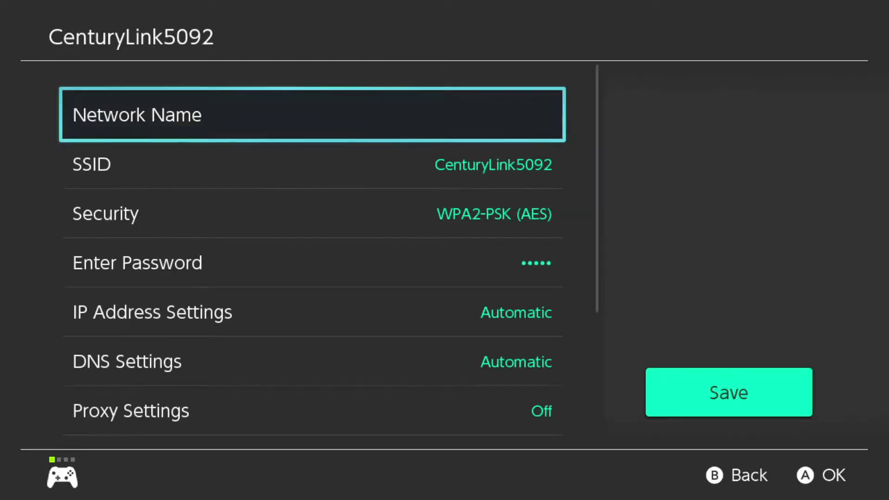
# - Switch the DNS settings of the CenturyLink5092 network to Manual
pyautogui.press('Down')
pyautogui.press('Down')
pyautogui.press('Down')
pyautogui.press('Down')
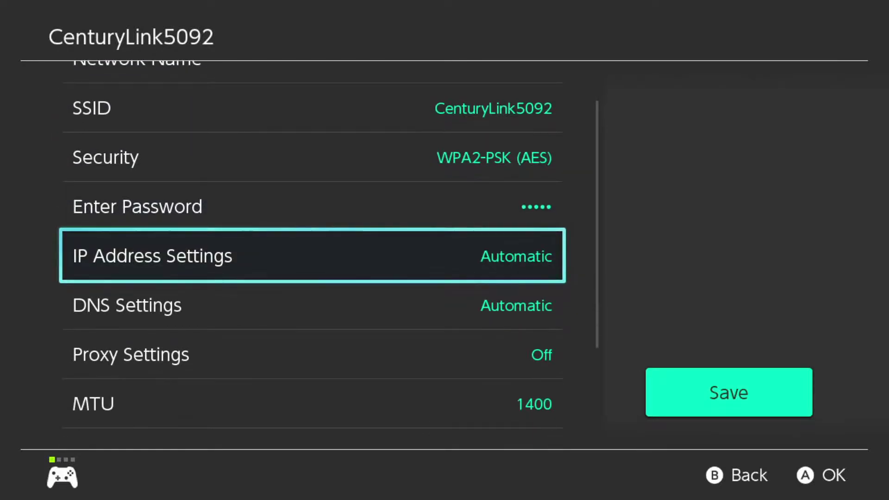
pyautogui.press('Down')
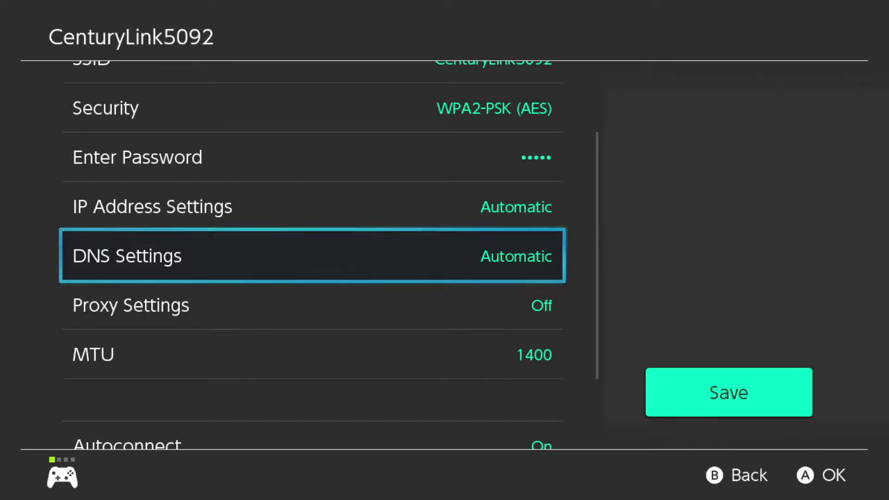
pyautogui.press('Return')
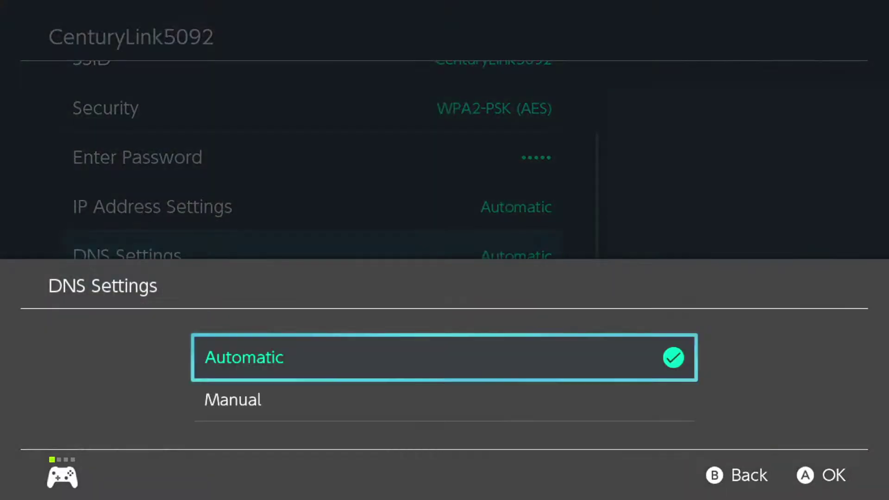
pyautogui.press('Down')
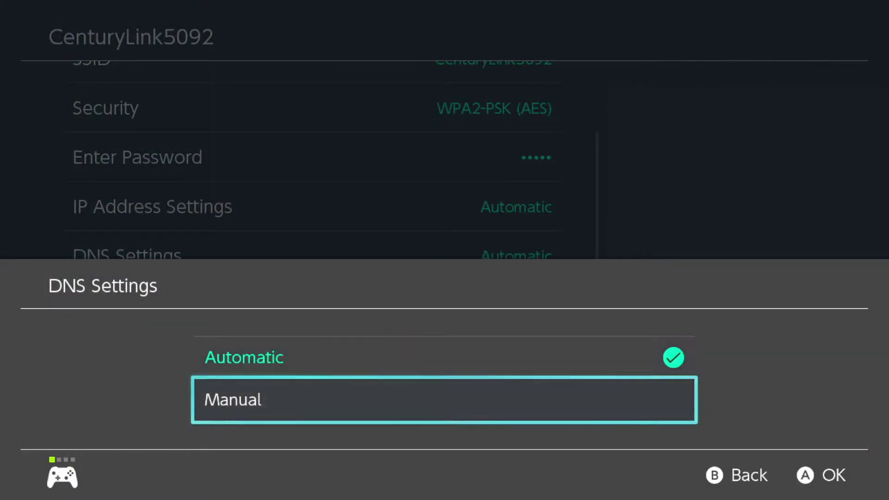
pyautogui.press('Return')
# - Open the primary DNS for editing and delete the existing address
pyautogui.press('Down')
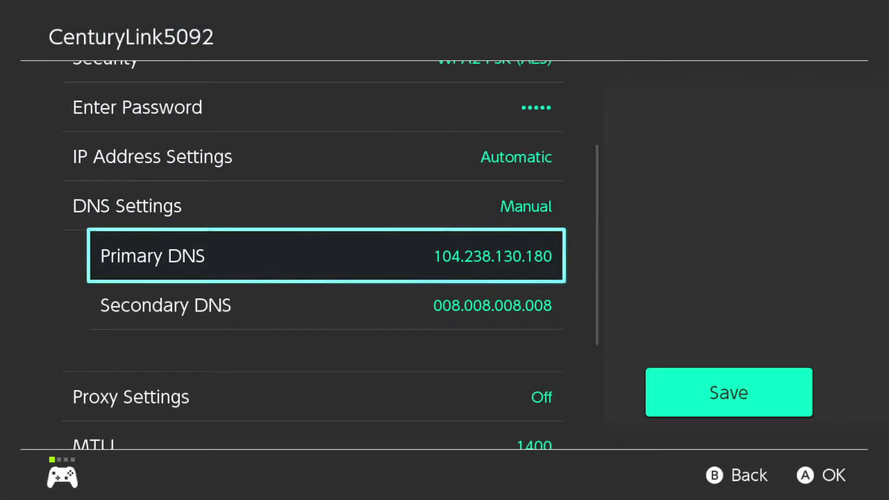
pyautogui.press('Return')
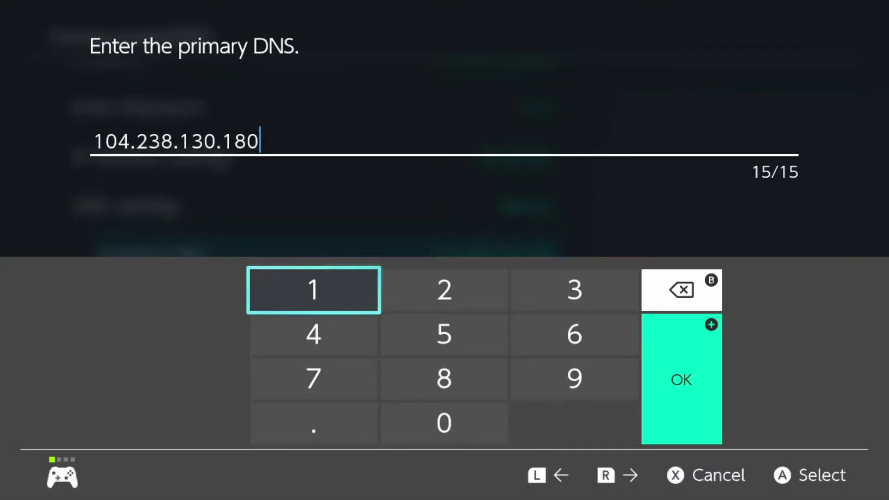
pyautogui.press('BackSpace')
pyautogui.press('BackSpace')
pyautogui.press('BackSpace')
pyautogui.press('BackSpace')
pyautogui.press('BackSpace')
pyautogui.press('BackSpace')
pyautogui.press('BackSpace')
pyautogui.press('BackSpace')
pyautogui.press('BackSpace')
pyautogui.press('BackSpace')
pyautogui.press('BackSpace')
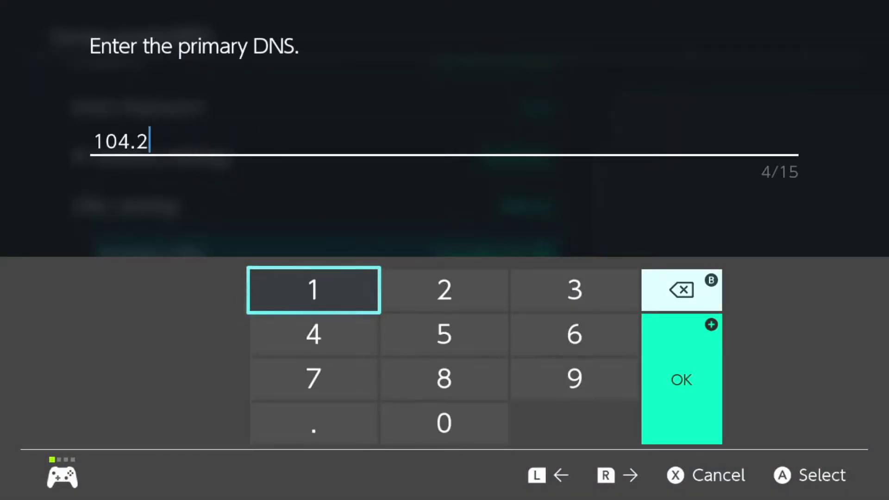
# - Enter 045 as the first group of the primary DNS address
pyautogui.press('Down')
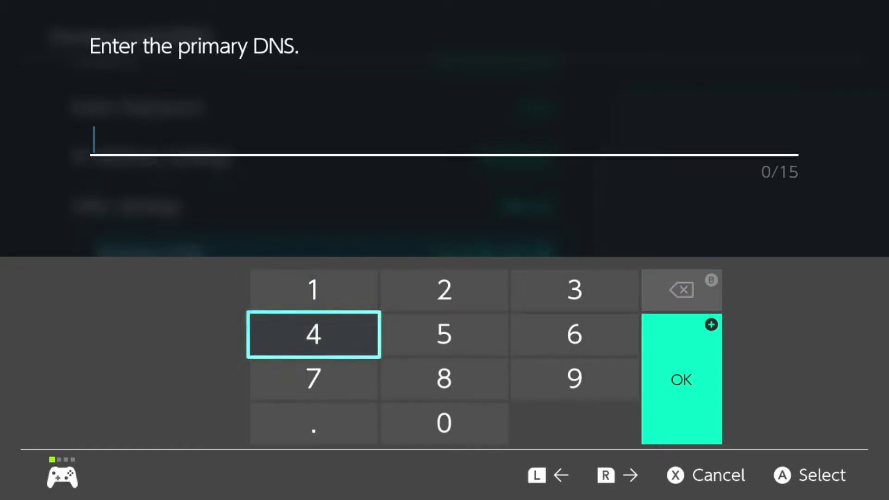
pyautogui.press('Down')
pyautogui.press('Right')
pyautogui.press('Return')
pyautogui.press('Up')
pyautogui.press('Left')
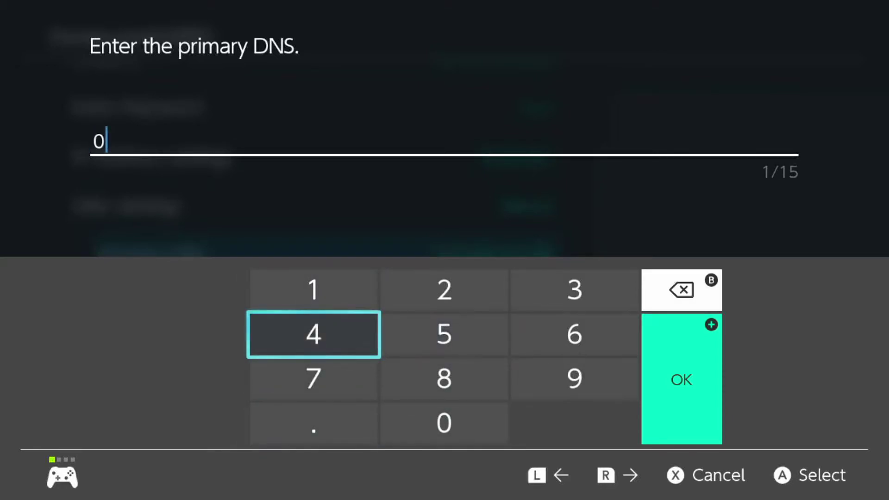
pyautogui.press('Return')
pyautogui.press('Right')
pyautogui.press('Return')
# - Append .055 as the second group of the primary DNS address
pyautogui.press('Left')
pyautogui.press('Down')
pyautogui.press('Down')
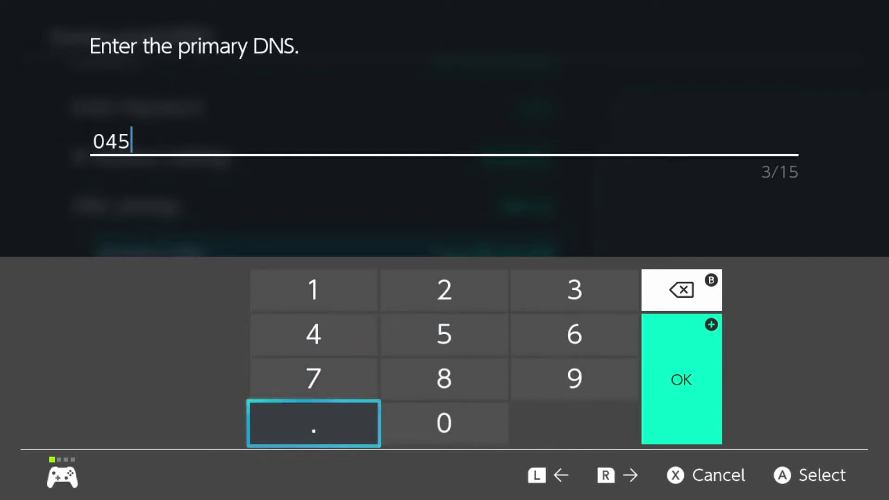
pyautogui.press('Return')
pyautogui.press('Right')
pyautogui.press('Return')
pyautogui.press('Up')
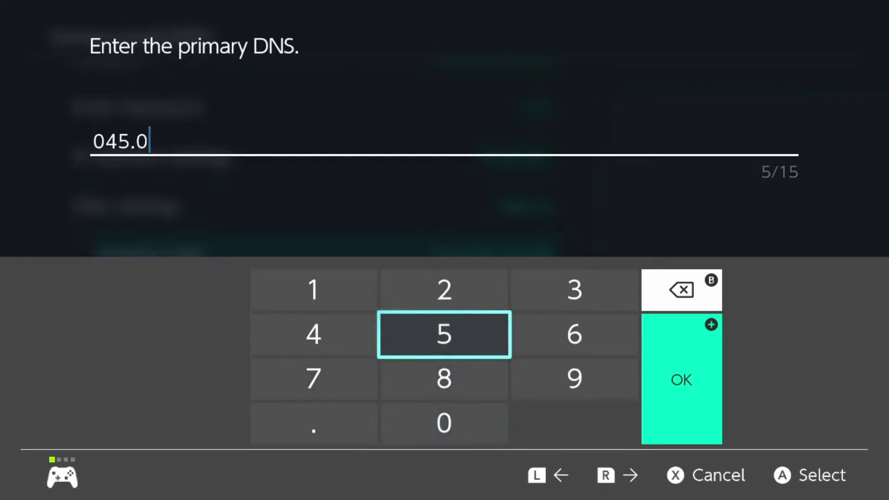
pyautogui.press('Return')
pyautogui.press('Return')
# - Append .142 as the third group of the primary DNS address
pyautogui.press('Left')
pyautogui.press('Down')
pyautogui.press('Down')
pyautogui.press('Return')
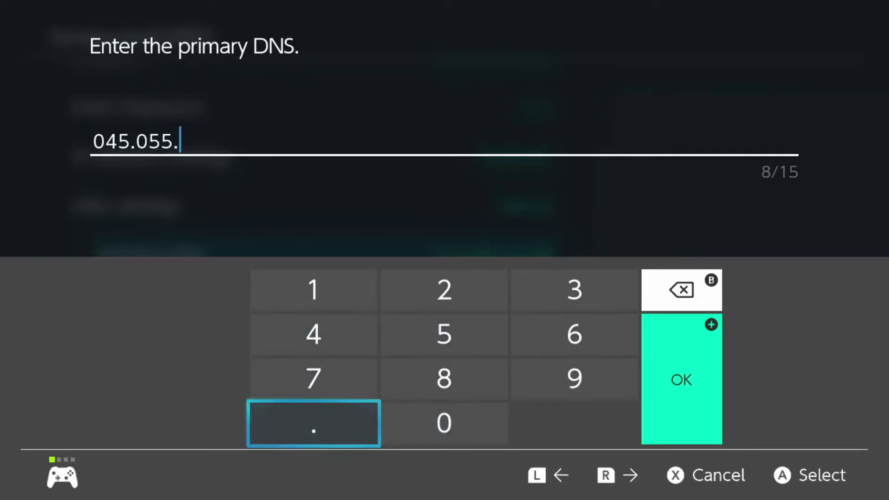
pyautogui.press('Up')
pyautogui.press('Up')
pyautogui.press('Up')
pyautogui.press('Return')
pyautogui.press('Down')
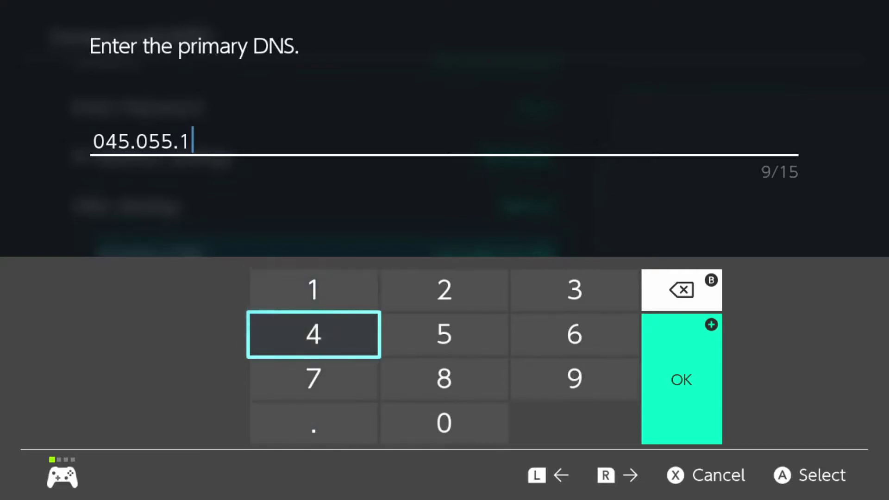
pyautogui.press('Return')
pyautogui.press('Right')
pyautogui.press('Up')
pyautogui.press('Return')
# - Complete the primary DNS as 045.055.142.122 by appending .122, and accept the address
pyautogui.press('Left')
pyautogui.press('Down')
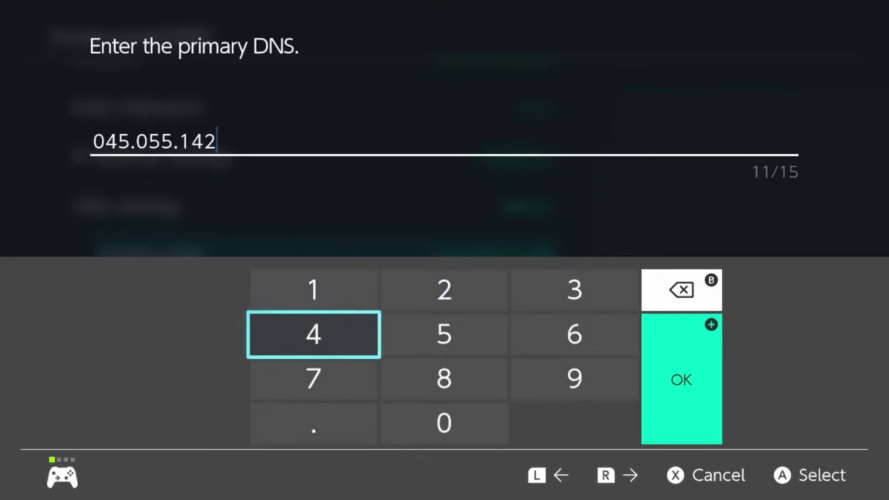
pyautogui.press('Down')
pyautogui.press('Down')
pyautogui.press('Return')
pyautogui.press('Up')
pyautogui.press('Up')
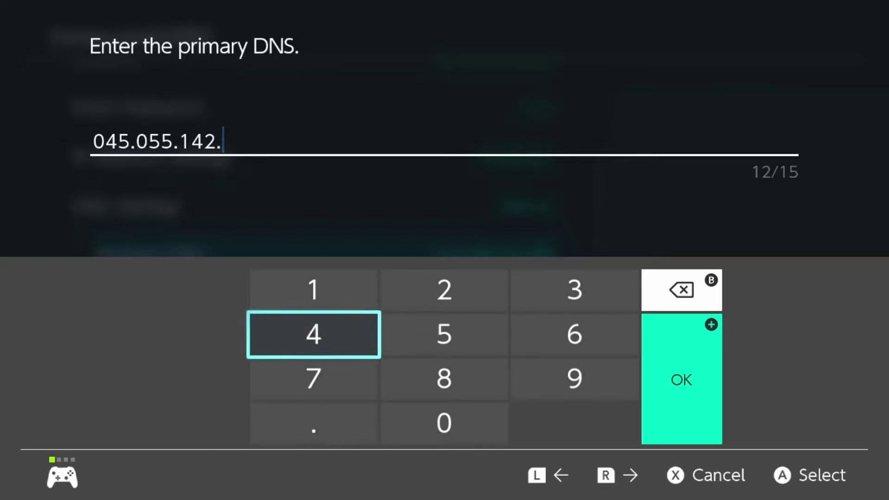
pyautogui.press('Up')
pyautogui.press('Return')
pyautogui.press('Right')
pyautogui.press('Return')
pyautogui.press('Return')
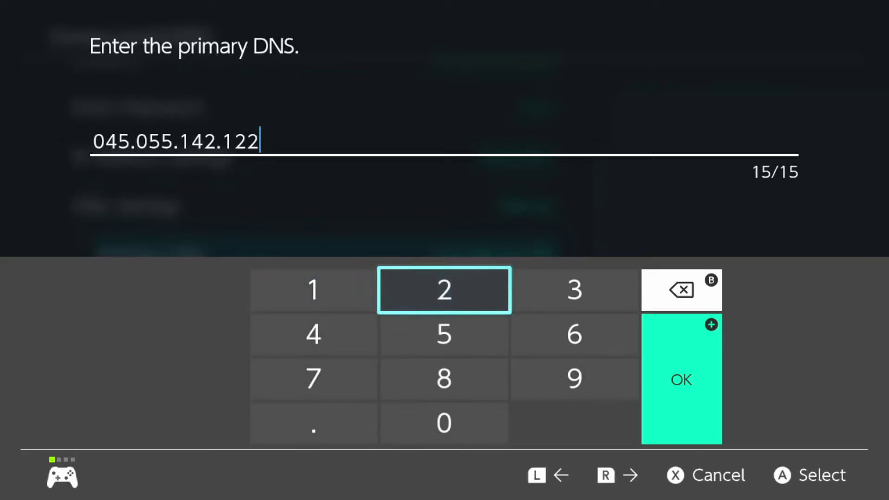
pyautogui.press('Right')
pyautogui.press('Right')
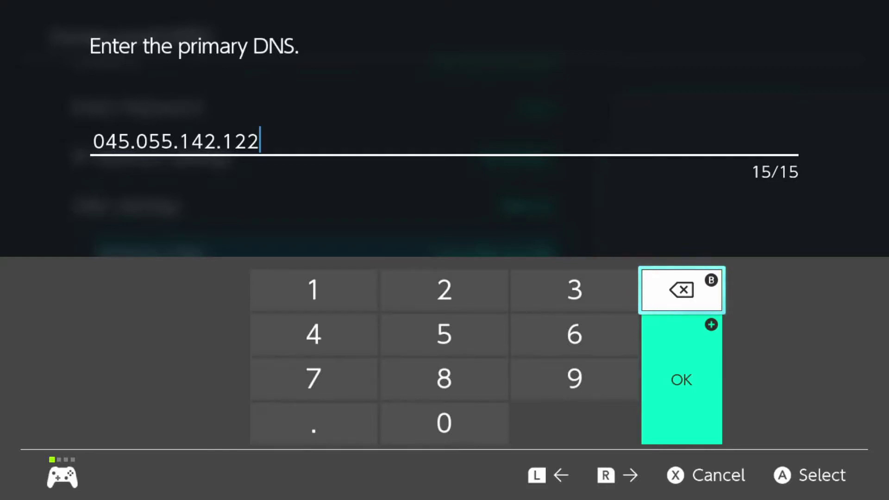
pyautogui.press('+')
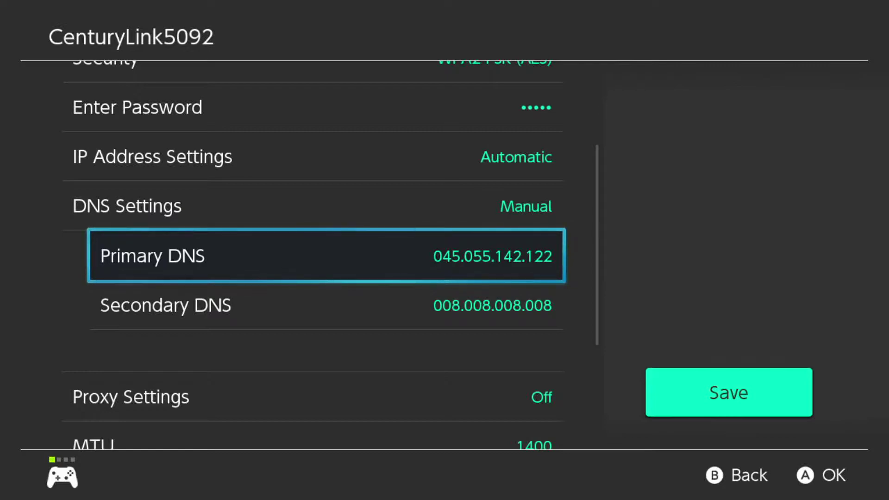
# - Save the changed CenturyLink5092 network settings and dismiss the confirmation
pyautogui.press('Right')
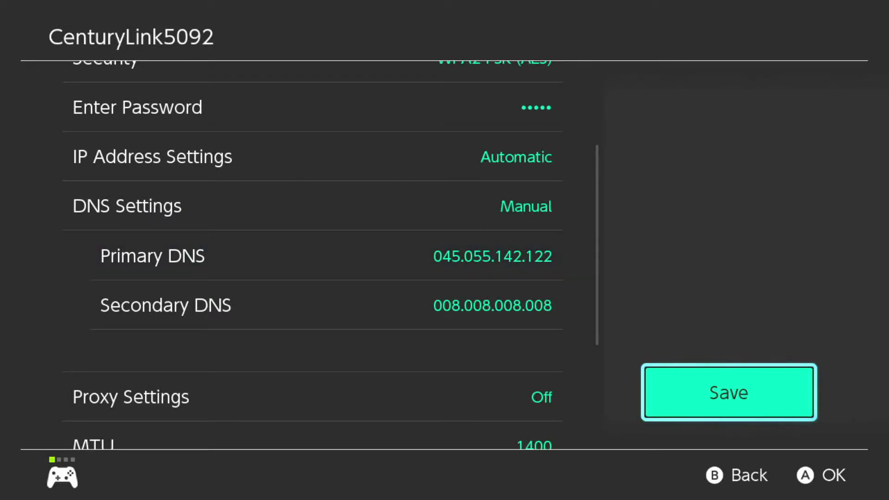
pyautogui.press('Return')
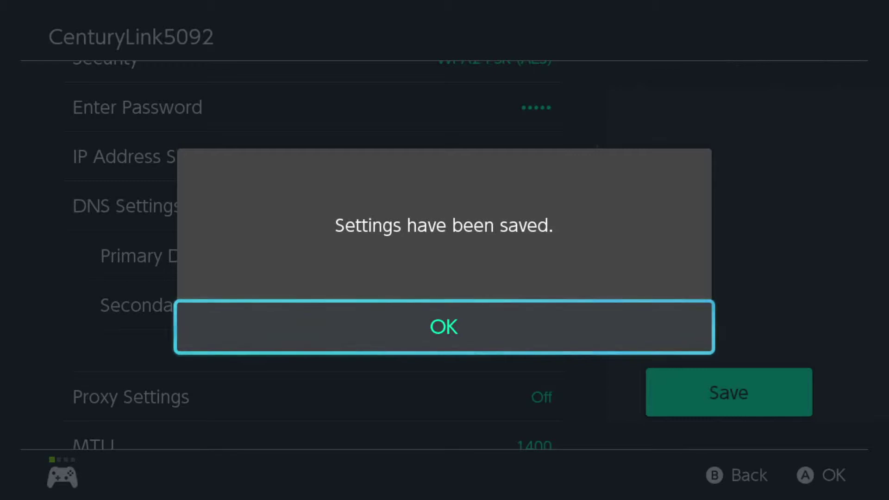
pyautogui.press('Return')
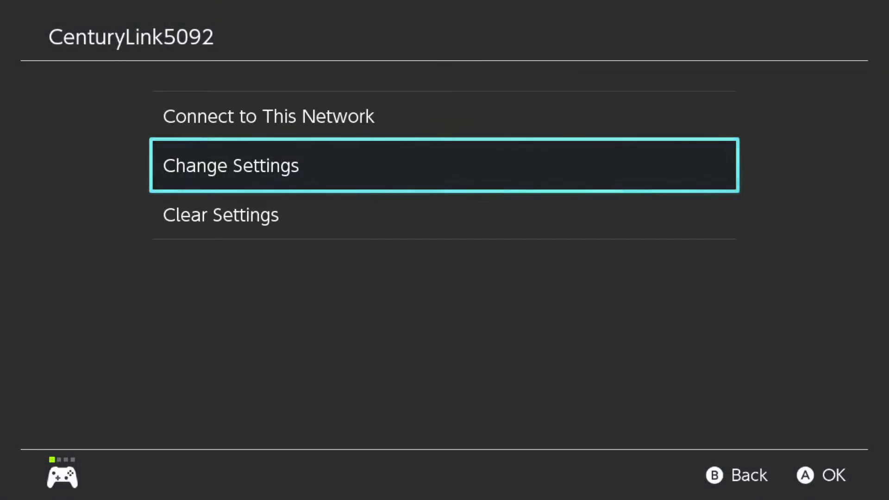
# - Connect to the CenturyLink5092 network and continue from the SwitchBru DNS welcome page to Google
pyautogui.press('Up')
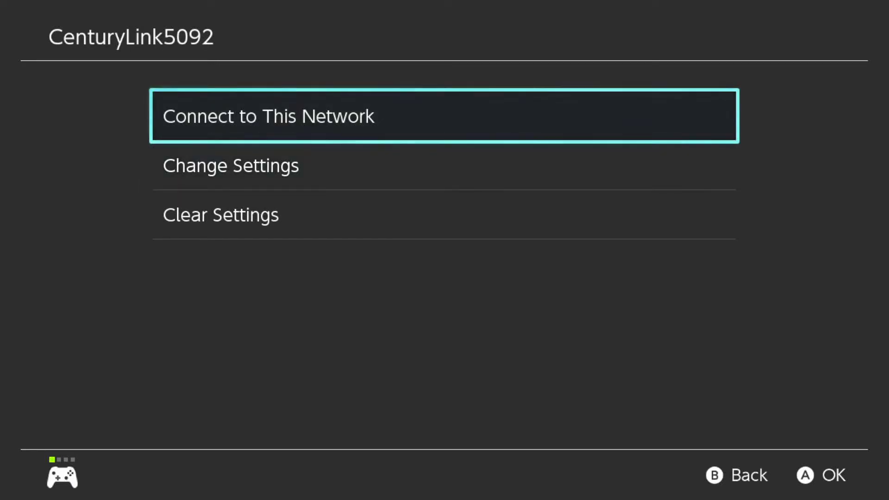
pyautogui.press('Return')
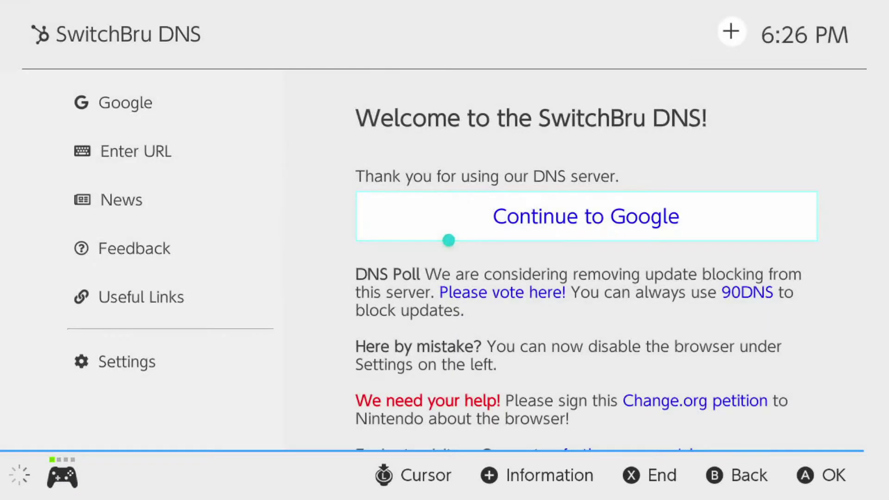
pyautogui.click(490, 218)
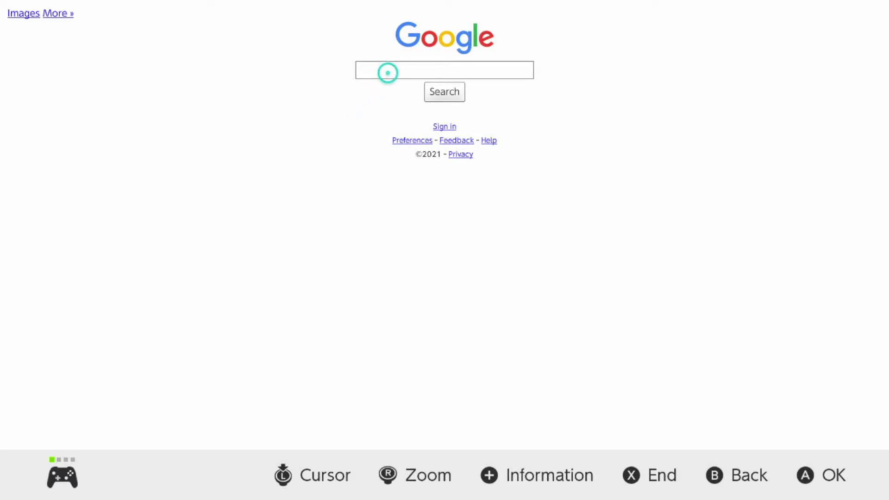
# - Start the query in the Google search field with "www"
pyautogui.click(388, 73)
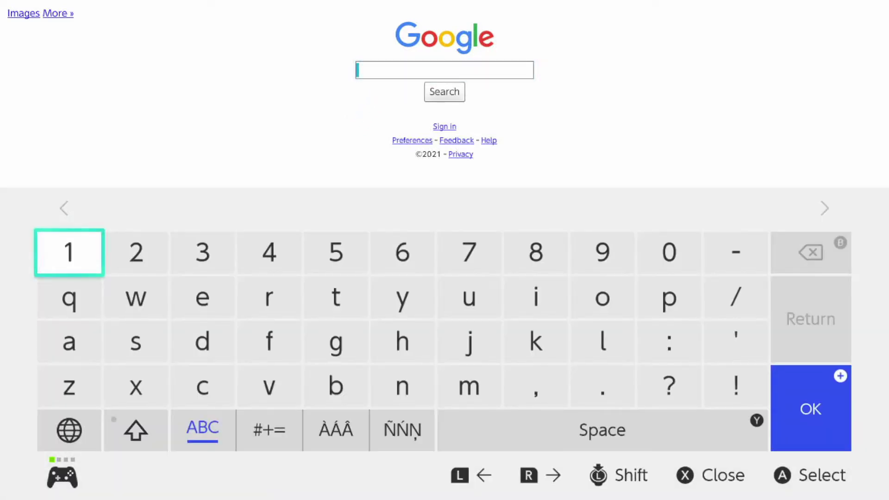
pyautogui.press('Right')
pyautogui.press('Right')
pyautogui.press('Left')
pyautogui.press('Down')
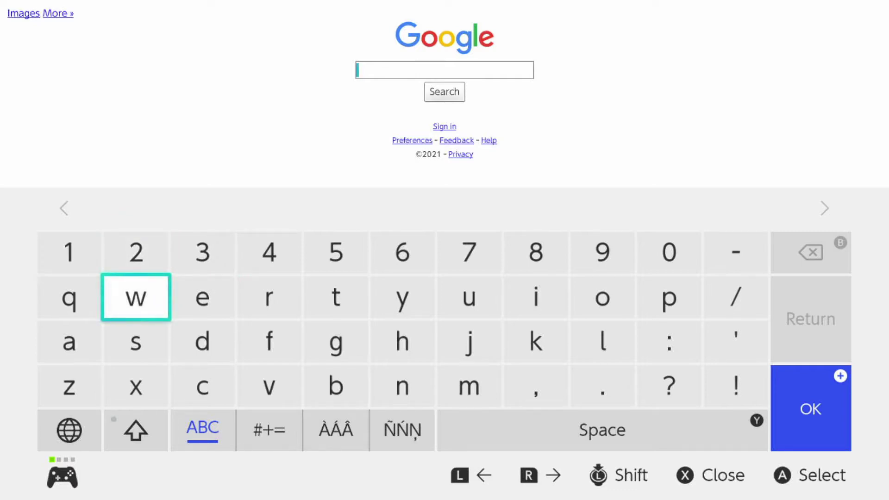
pyautogui.write('www')
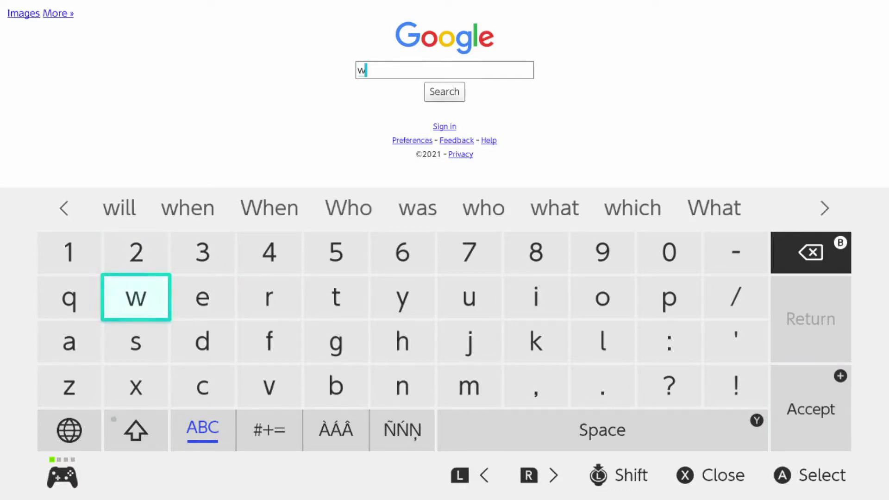
# - Append a period after "www" in the search text
pyautogui.press('Right')
pyautogui.press('Right')
pyautogui.press('Right')
pyautogui.press('Right')
pyautogui.press('Right')
pyautogui.press('Right')
pyautogui.press('Right')
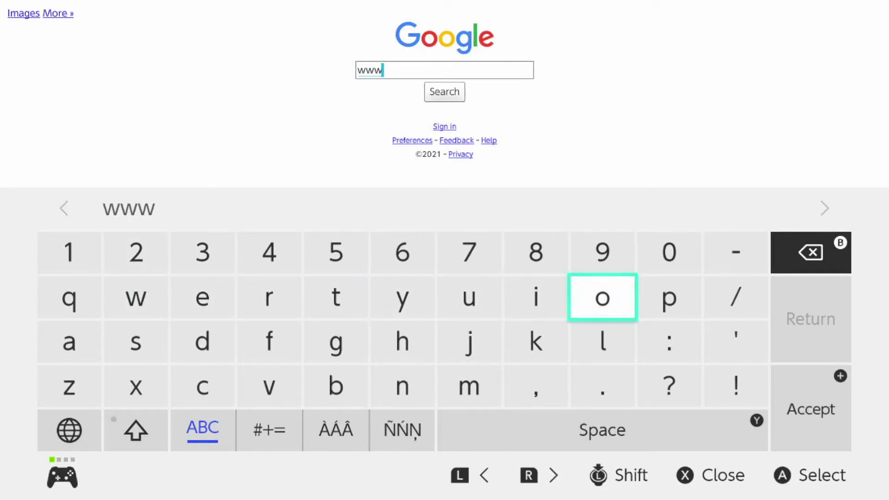
pyautogui.press('Left')
pyautogui.press('Left')
pyautogui.press('Left')
pyautogui.press('Left')
pyautogui.press('Left')
pyautogui.press('Left')
pyautogui.press('Right')
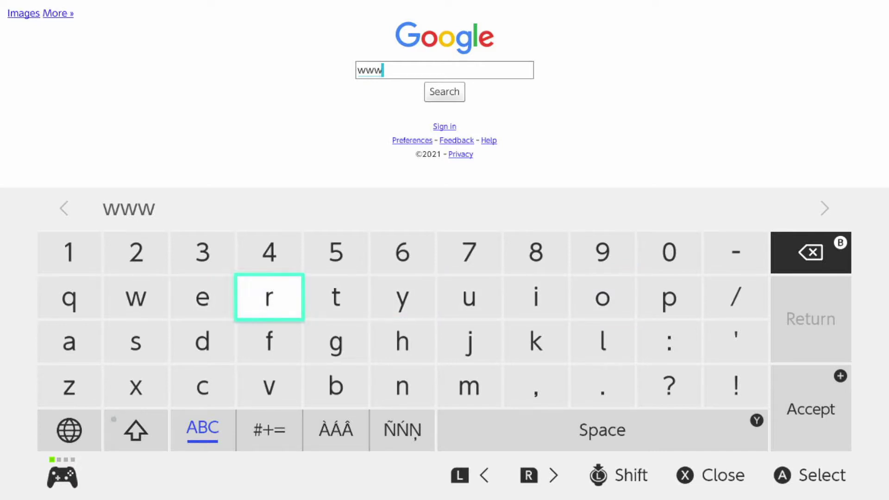
pyautogui.press('Right')
pyautogui.press('Right')
pyautogui.press('Right')
pyautogui.press('Right')
pyautogui.press('Right')
pyautogui.press('Down')
pyautogui.press('Down')
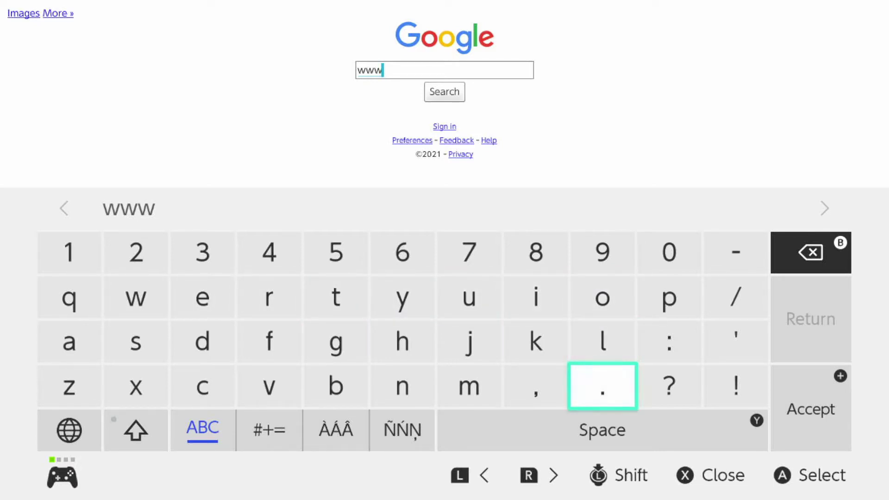
pyautogui.write('.')
pyautogui.press('Left')
pyautogui.press('Up')
pyautogui.press('Up')
pyautogui.write('i')
pyautogui.press('Left')
pyautogui.press('Left')
pyautogui.press('Down')
pyautogui.press('Down')
pyautogui.press('Down')
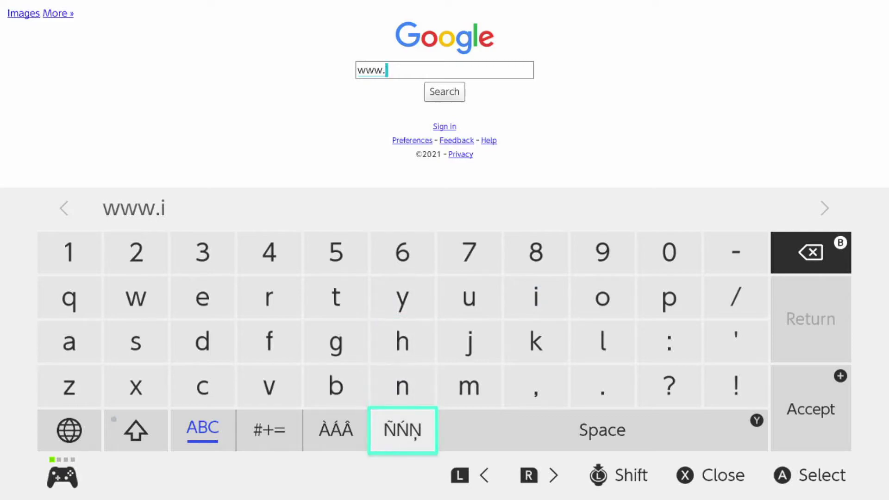
pyautogui.press('Up')
pyautogui.write('n')
pyautogui.press('Left')
pyautogui.press('Left')
pyautogui.press('Left')
pyautogui.press('Left')
pyautogui.press('Up')
pyautogui.write('s')
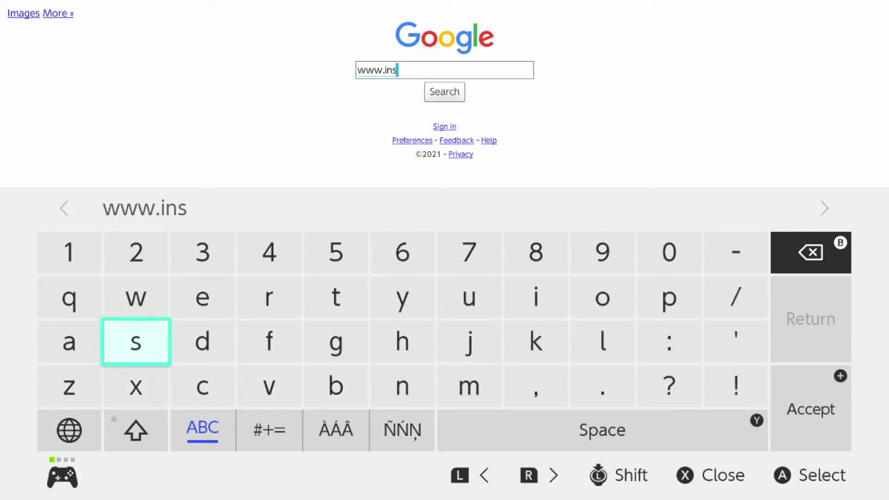
pyautogui.press('Right')
pyautogui.press('Right')
pyautogui.press('Right')
pyautogui.press('Right')
pyautogui.press('Up')
pyautogui.press('Left')
pyautogui.write('t')
pyautogui.press('Left')
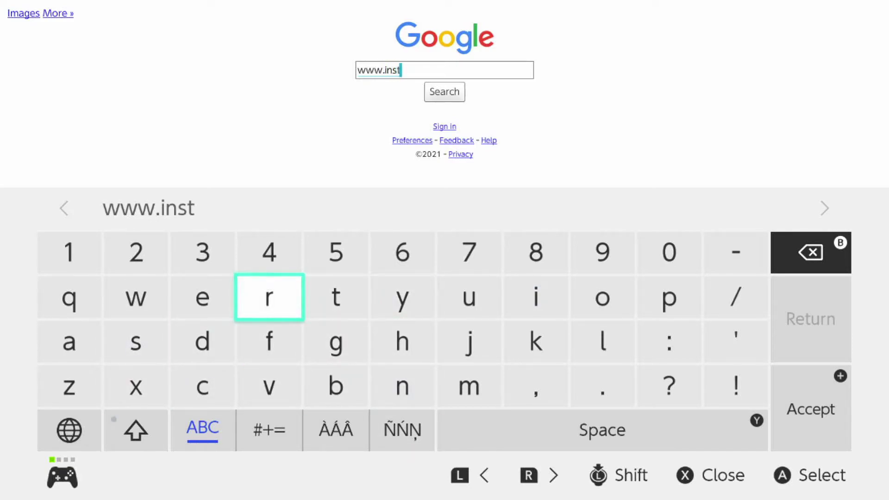
pyautogui.press('Left')
pyautogui.press('Left')
pyautogui.press('Left')
pyautogui.press('Down')
pyautogui.write('a')
pyautogui.press('Right')
pyautogui.press('Right')
pyautogui.press('Right')
pyautogui.press('Right')
pyautogui.write('g')
pyautogui.press('Left')
pyautogui.press('Up')
pyautogui.write('r')
pyautogui.press('Left')
pyautogui.press('Left')
pyautogui.press('Left')
pyautogui.press('Down')
pyautogui.write('a')
pyautogui.press('Right')
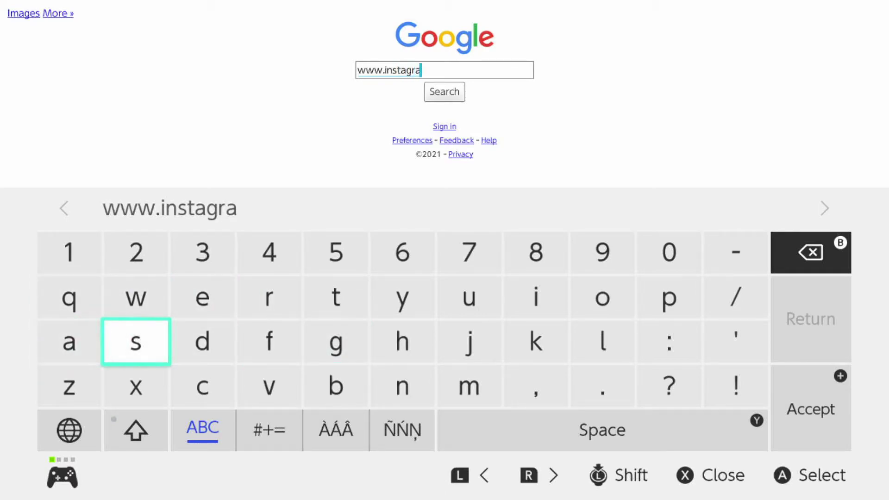
pyautogui.press('Right')
pyautogui.press('Right')
pyautogui.press('Right')
pyautogui.press('Right')
pyautogui.press('Right')
pyautogui.press('Right')
pyautogui.press('Down')
pyautogui.press('Left')
pyautogui.write('m')
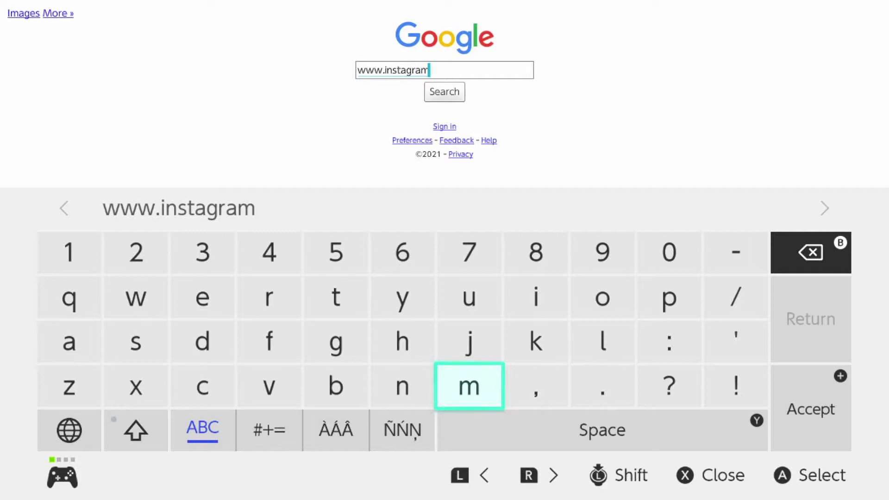
pyautogui.press('Right')
pyautogui.press('Right')
pyautogui.write('.')
pyautogui.press('Left')
pyautogui.press('Left')
pyautogui.press('Left')
pyautogui.press('Left')
pyautogui.press('Left')
pyautogui.press('Left')
pyautogui.press('Left')
pyautogui.press('Left')
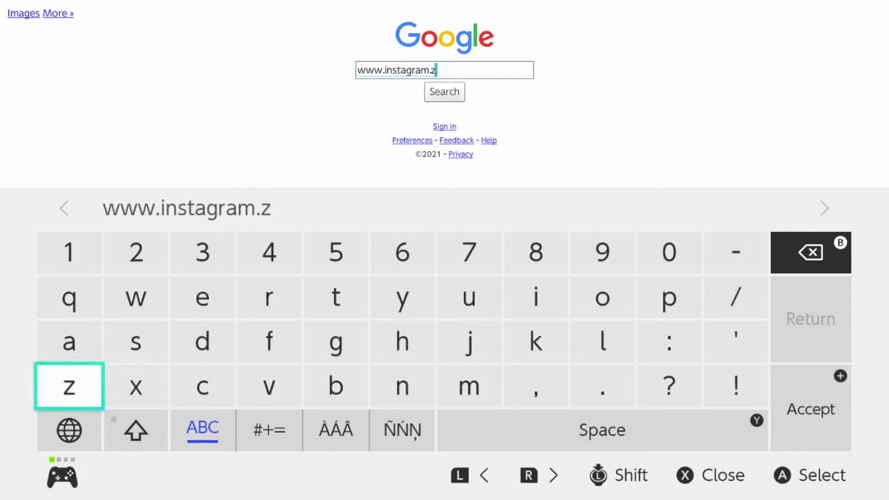
pyautogui.press('Right')
pyautogui.press('Right')
pyautogui.write('c')
pyautogui.press('Right')
pyautogui.press('Right')
pyautogui.press('Right')
pyautogui.press('Right')
pyautogui.press('Right')
pyautogui.press('Right')
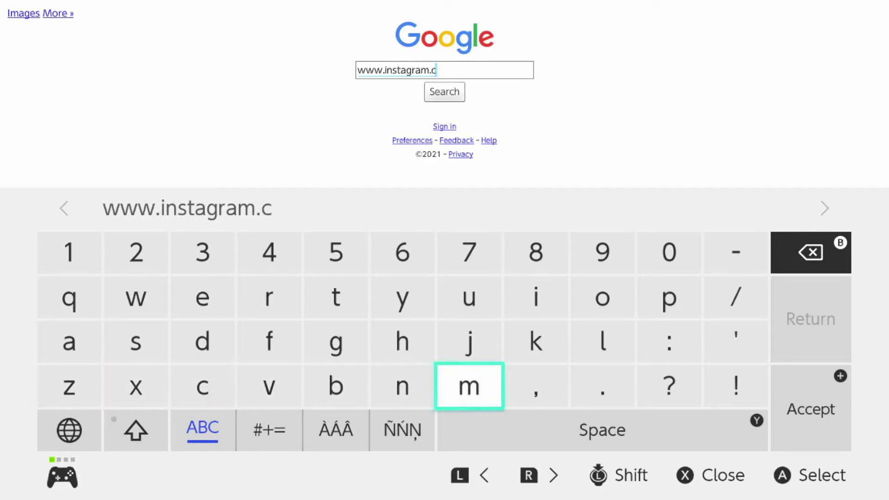
pyautogui.press('Up')
pyautogui.press('Up')
pyautogui.write('o')
pyautogui.press('Left')
pyautogui.press('Left')
pyautogui.press('Down')
pyautogui.press('Down')
pyautogui.write('m')
pyautogui.press('Right')
pyautogui.press('Right')
pyautogui.press('Right')
pyautogui.press('Right')
pyautogui.press('Up')
pyautogui.press('Up')
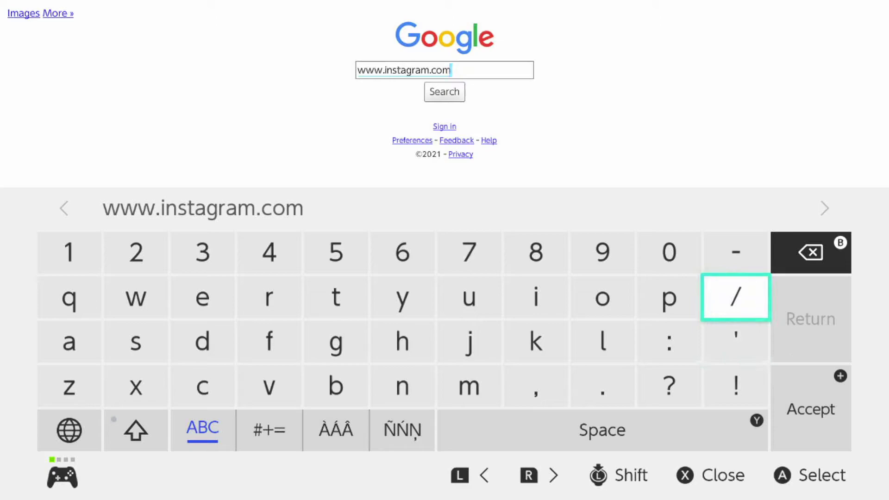
pyautogui.write('/')
# - Append "fai" after the slash as the beginning of the Instagram page name
pyautogui.press('Left')
pyautogui.press('Left')
pyautogui.press('Left')
pyautogui.press('Left')
pyautogui.press('Left')
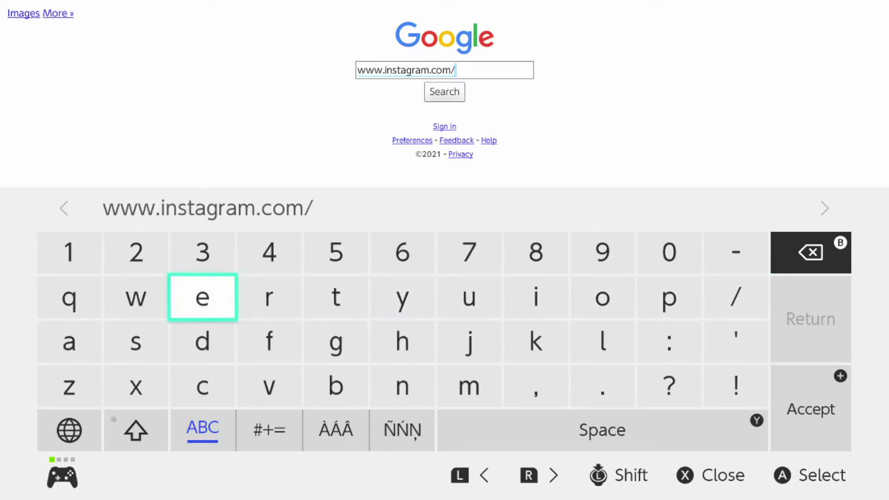
pyautogui.write('fa')
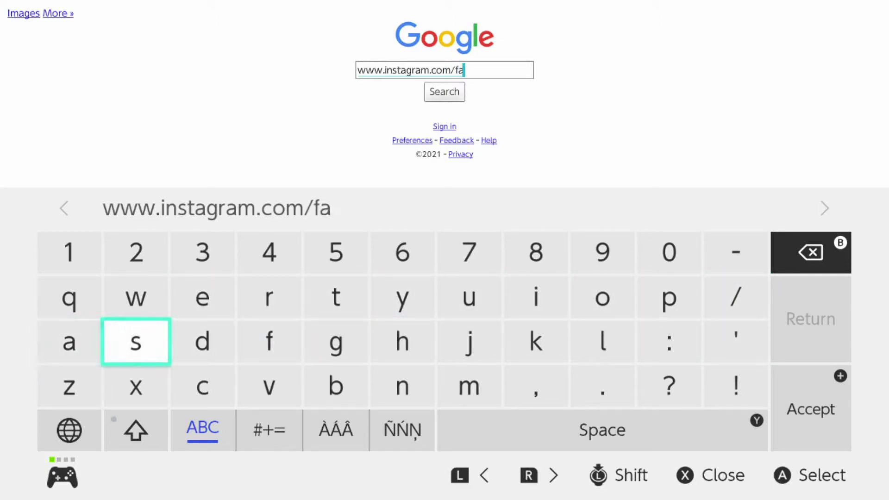
pyautogui.write('i')
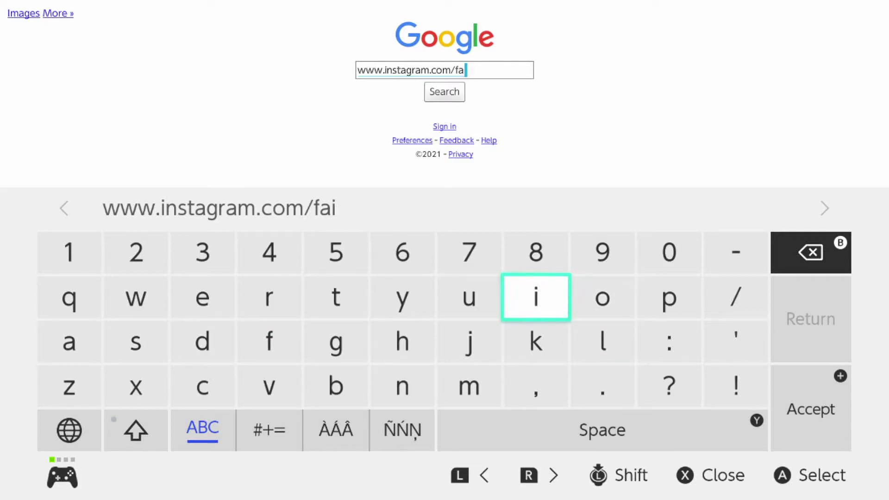
pyautogui.write('a')
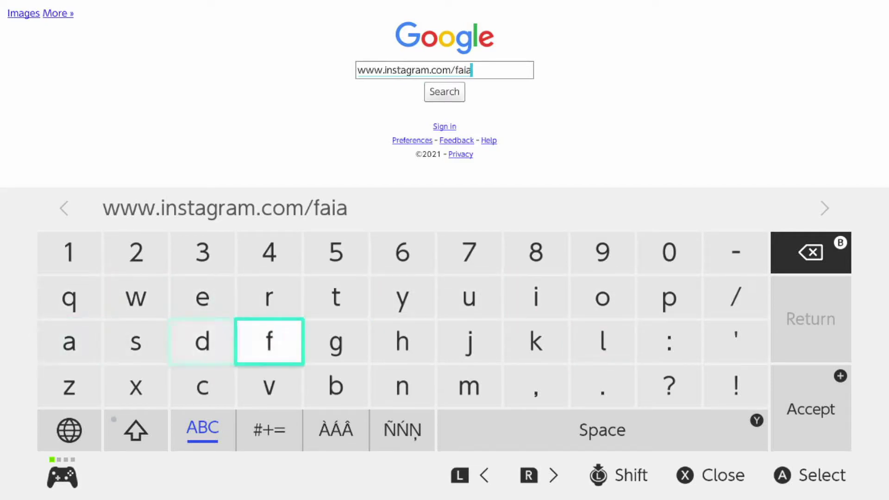
pyautogui.press('Right')
pyautogui.press('Right')
pyautogui.press('Right')
pyautogui.press('Right')
pyautogui.press('Right')
pyautogui.press('Left')
pyautogui.press('Left')
pyautogui.press('Left')
pyautogui.press('Right')
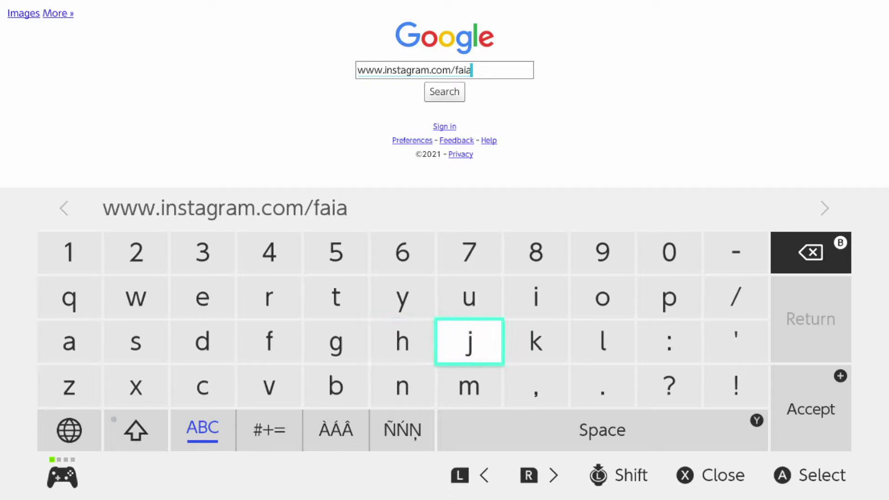
pyautogui.press('BackSpace')
pyautogui.press('Right')
pyautogui.press('Left')
pyautogui.press('Left')
pyautogui.press('Right')
pyautogui.press('Right')
pyautogui.press('Right')
pyautogui.write('l')
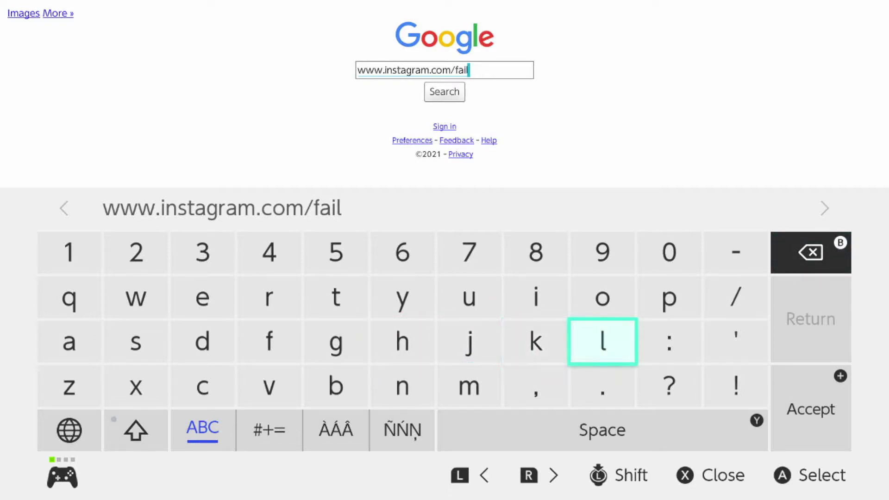
pyautogui.press('Left')
pyautogui.press('Left')
pyautogui.press('Left')
pyautogui.press('Left')
pyautogui.press('Left')
pyautogui.press('Left')
pyautogui.press('Left')
pyautogui.press('Left')
pyautogui.press('Left')
pyautogui.press('Right')
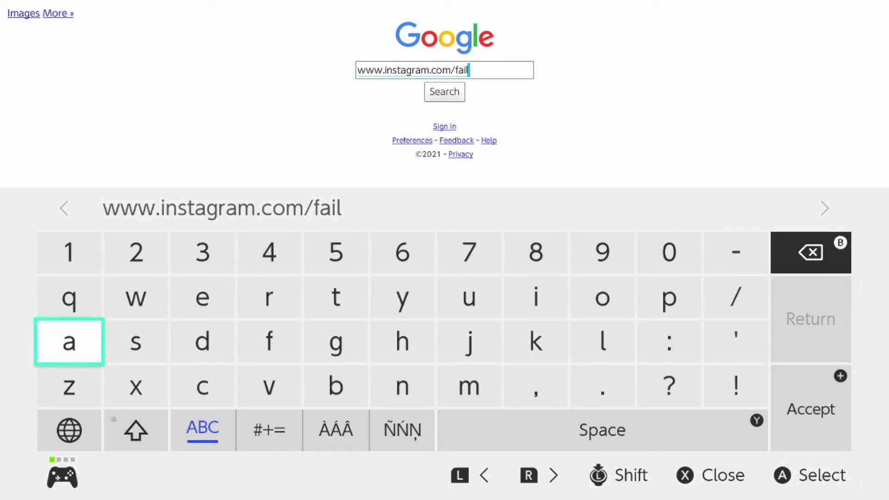
pyautogui.write('a')
# - Append "tg" to the page name so it reads "failatg"
pyautogui.press('Right')
pyautogui.press('Right')
pyautogui.press('Right')
pyautogui.press('Right')
pyautogui.press('Up')
pyautogui.write('t')
pyautogui.press('Down')
pyautogui.write('g')
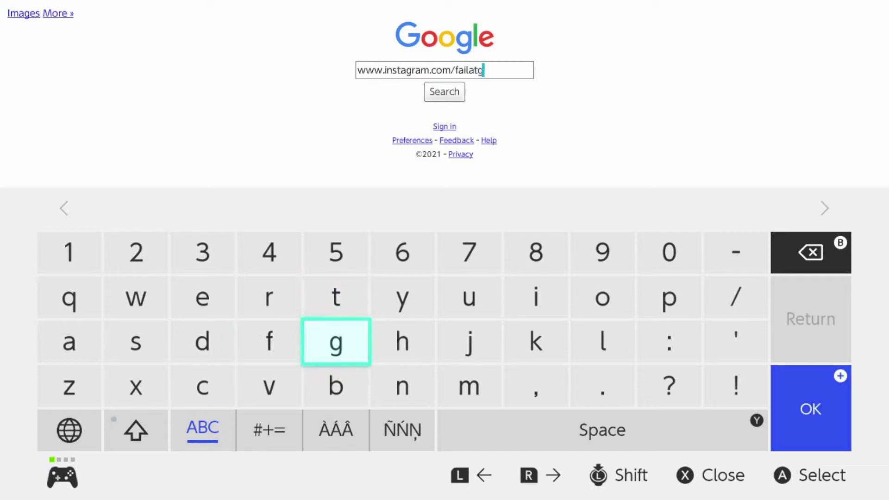
# - Append another "a" to the page name so it reads "failatga"
pyautogui.press('Left')
pyautogui.press('Left')
pyautogui.press('Left')
pyautogui.press('Left')
pyautogui.press('Left')
pyautogui.press('Right')
pyautogui.write('a')
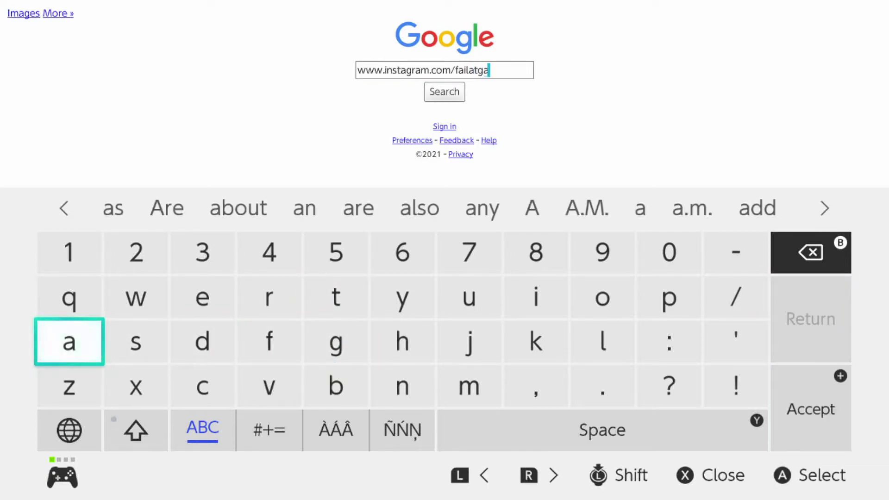
# - Append "m" to the page name so it reads "failatgam"
pyautogui.press('Right')
pyautogui.press('Right')
pyautogui.press('Right')
pyautogui.press('Right')
pyautogui.press('Right')
pyautogui.press('Right')
pyautogui.press('Right')
pyautogui.press('Right')
pyautogui.press('Down')
pyautogui.press('Left')
pyautogui.press('Left')
pyautogui.write('m')
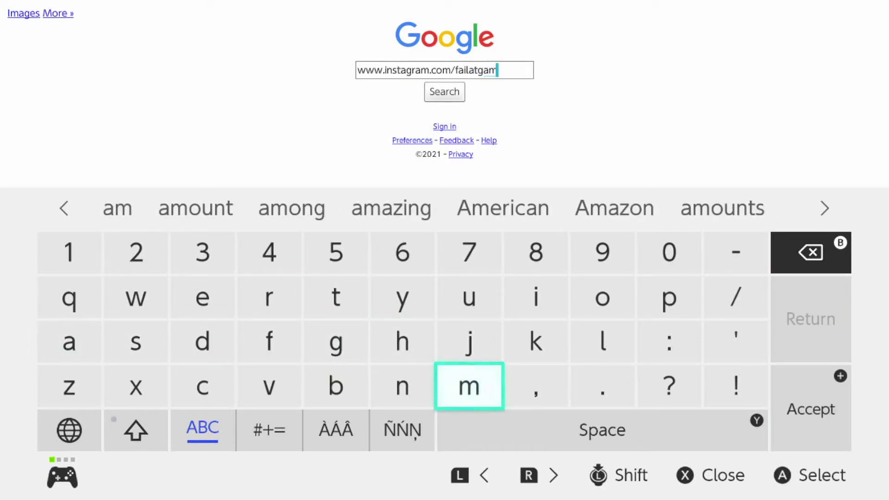
# - Append "in" to the page name so it reads "failatgamin"
pyautogui.press('Right')
pyautogui.press('Up')
pyautogui.press('Up')
pyautogui.write('i')
pyautogui.press('Left')
pyautogui.press('Left')
pyautogui.press('Down')
pyautogui.press('Down')
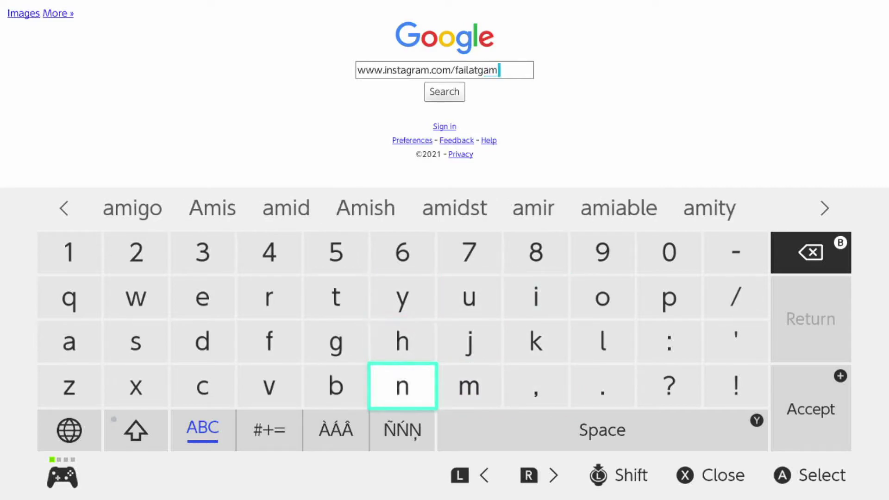
pyautogui.write('n')
pyautogui.press('Left')
pyautogui.press('Up')
pyautogui.write('g')
pyautogui.press('Up')
pyautogui.press('Right')
pyautogui.write('y')
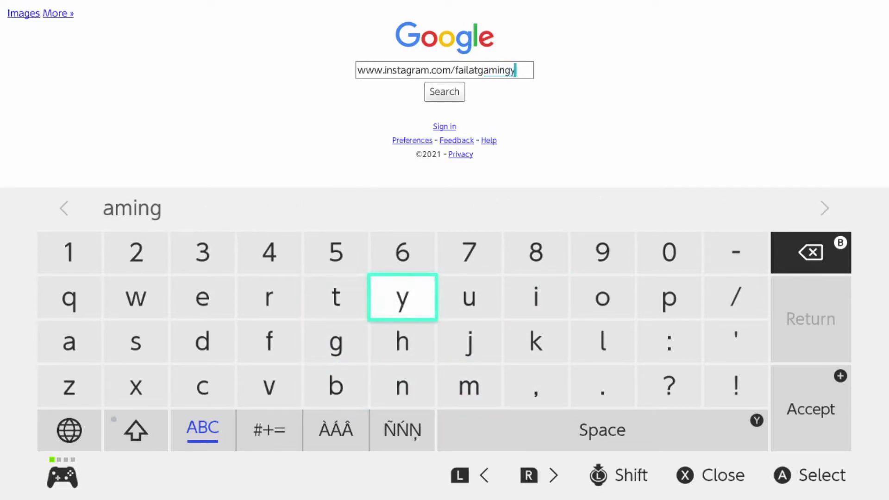
pyautogui.press('Left')
pyautogui.write('t')
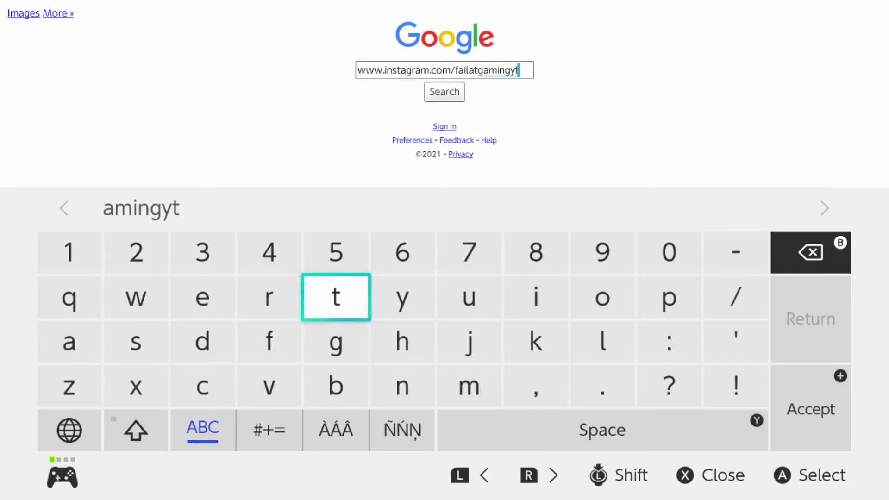
pyautogui.press('Return')
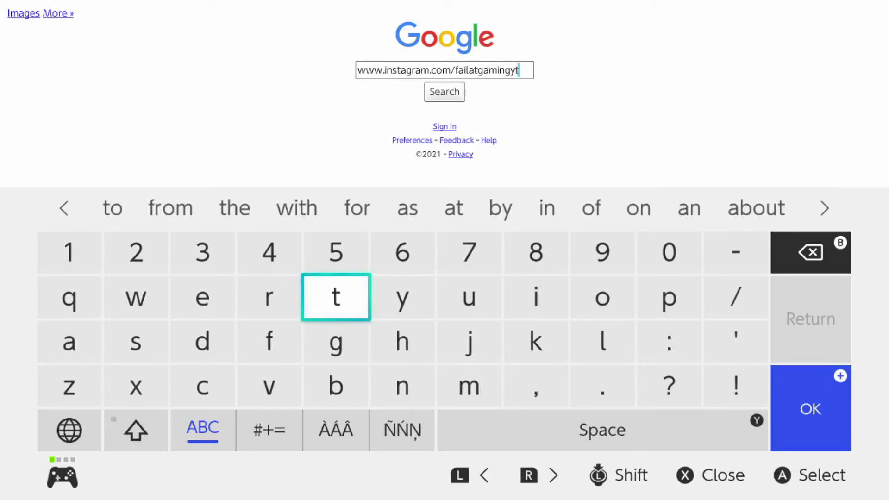
pyautogui.press('Return')
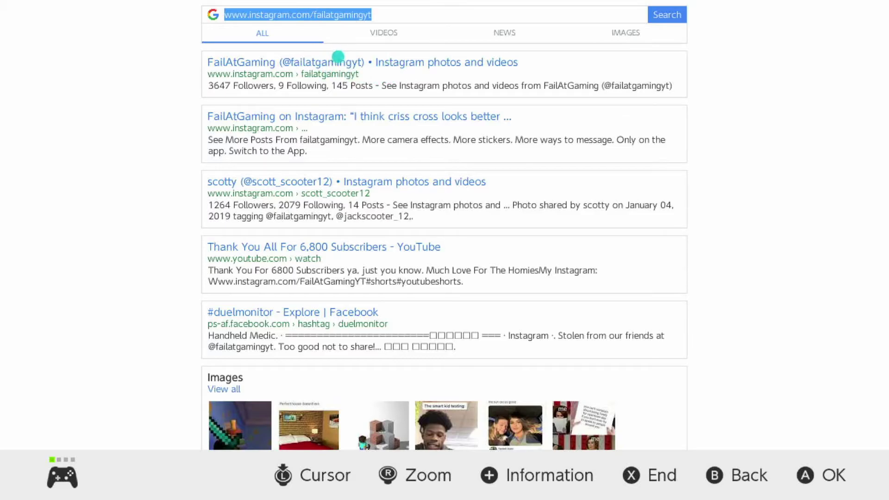
pyautogui.scroll(-3, 338, 58)
pyautogui.scroll(4, 338, 58)
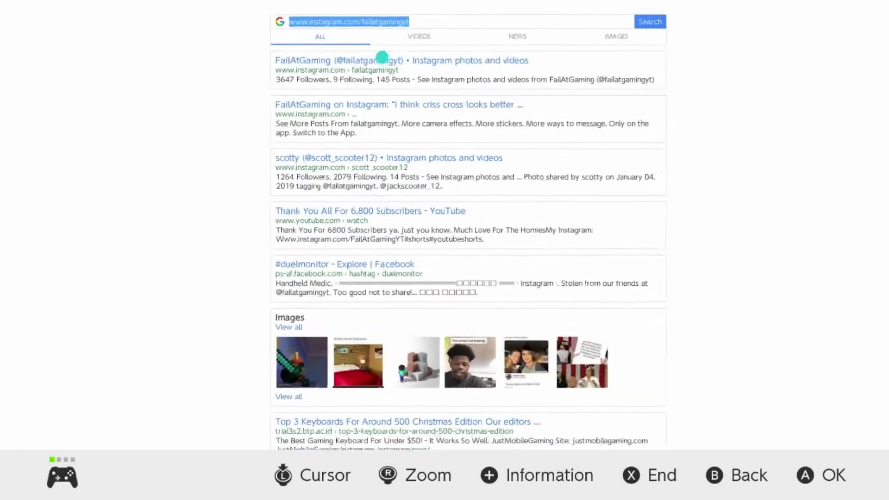
pyautogui.scroll(-5, 392, 85)
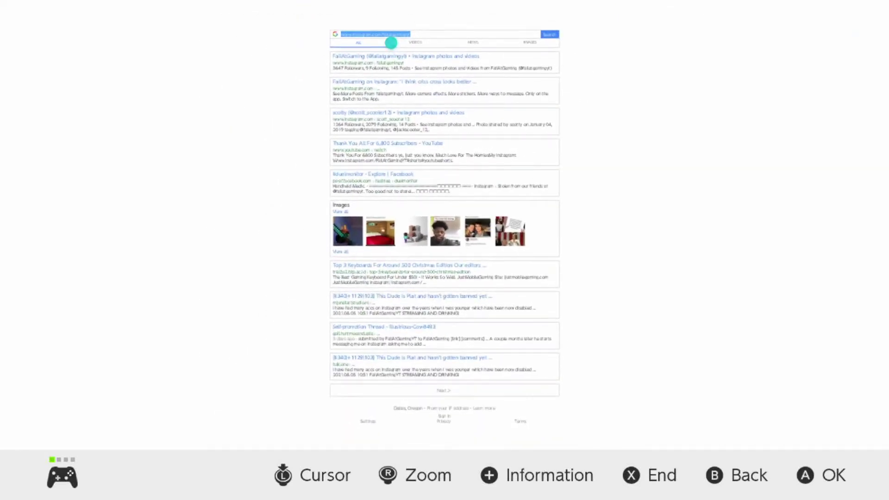
pyautogui.scroll(3, 394, 52)
pyautogui.scroll(-3, 397, 74)
pyautogui.scroll(4, 395, 58)
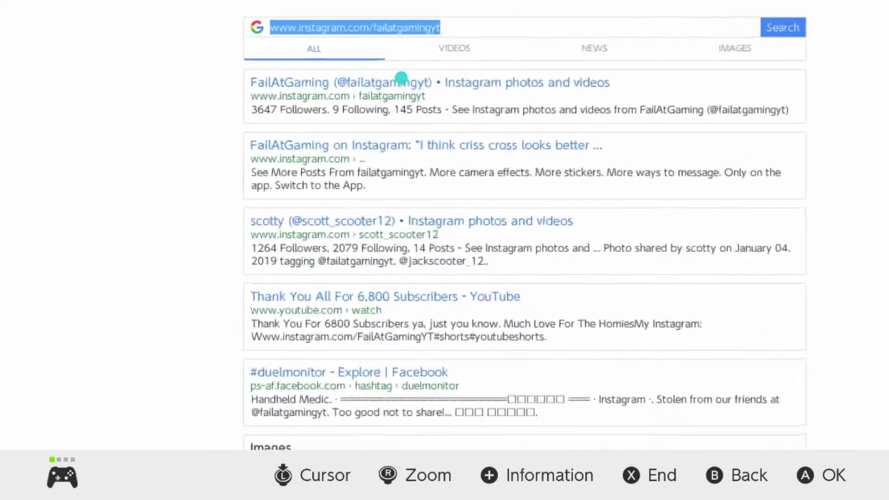
pyautogui.scroll(-2, 401, 79)
pyautogui.scroll(3, 397, 65)
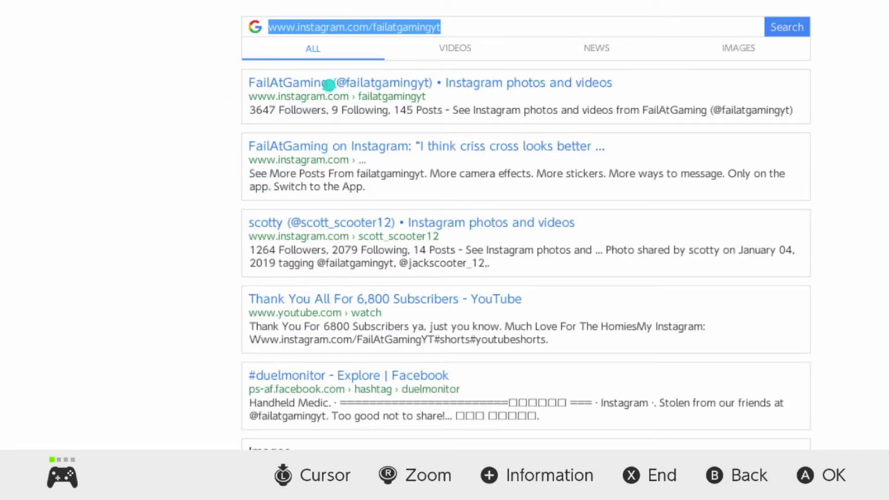
pyautogui.click(348, 79)
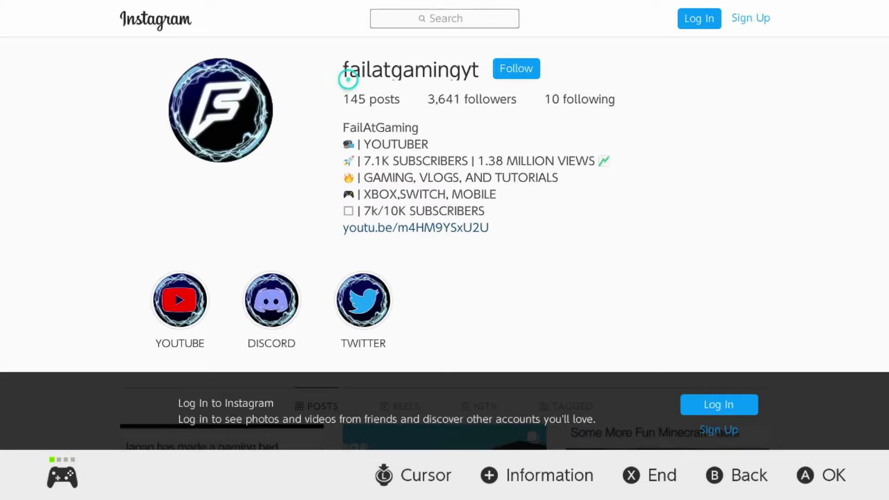
# - Look through the posts on the failatgamingyt profile and return to the profile header
pyautogui.scroll(-5, 733, 407)
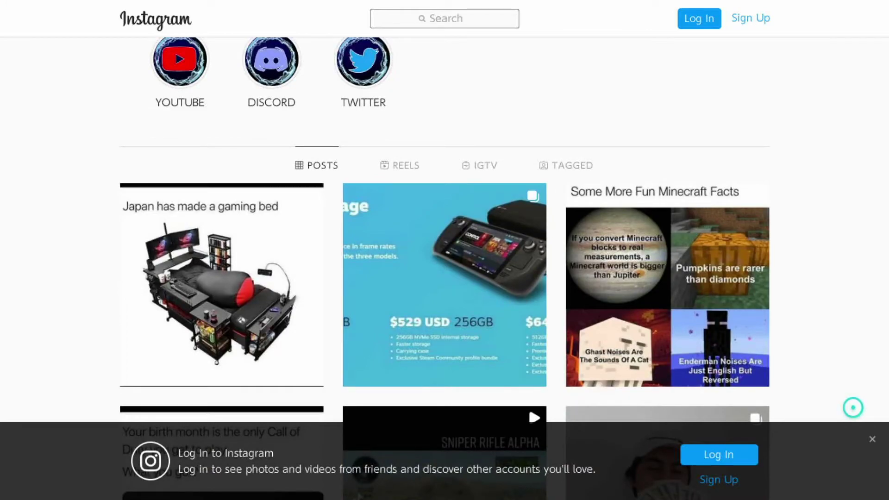
pyautogui.scroll(-10, 853, 407)
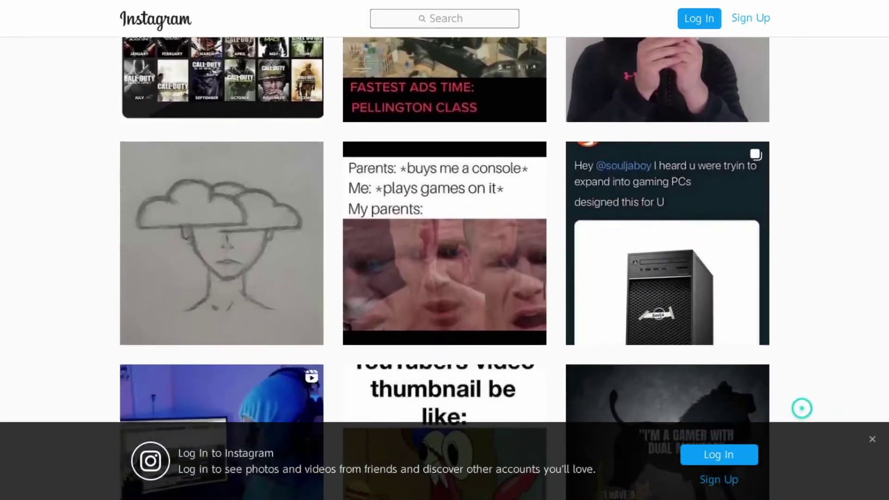
pyautogui.scroll(15, 697, 324)
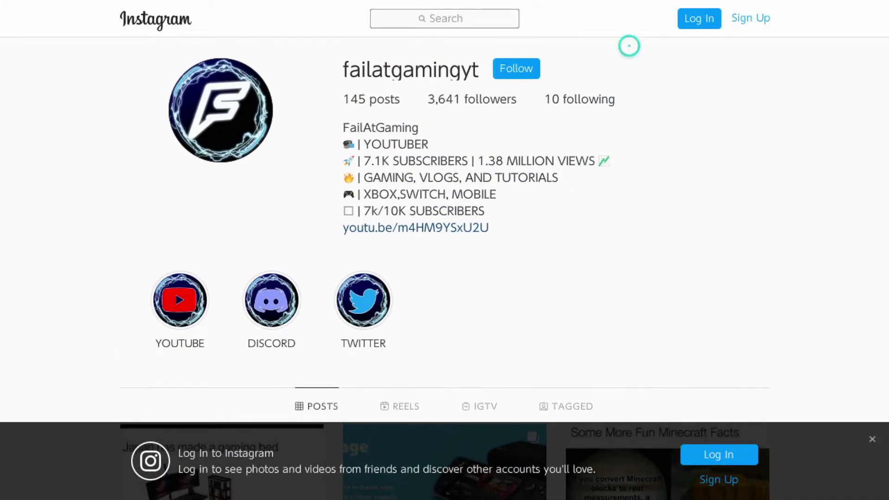
# - View the profile's Reels section and switch back to its Posts
pyautogui.scroll(-1, 514, 410)
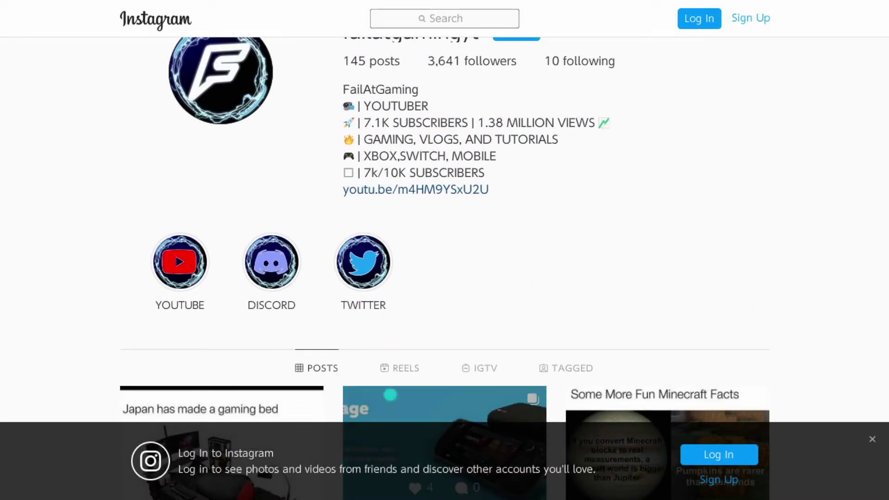
pyautogui.click(392, 371)
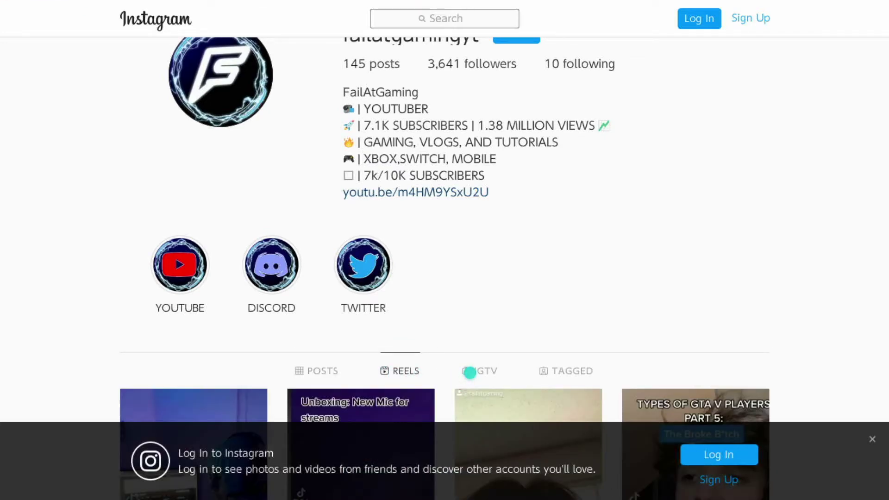
pyautogui.scroll(-8, 818, 417)
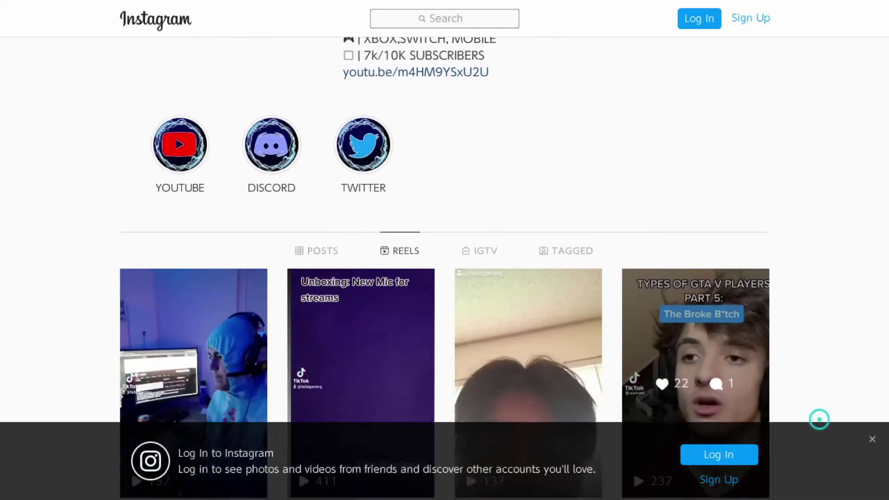
pyautogui.scroll(8, 496, 208)
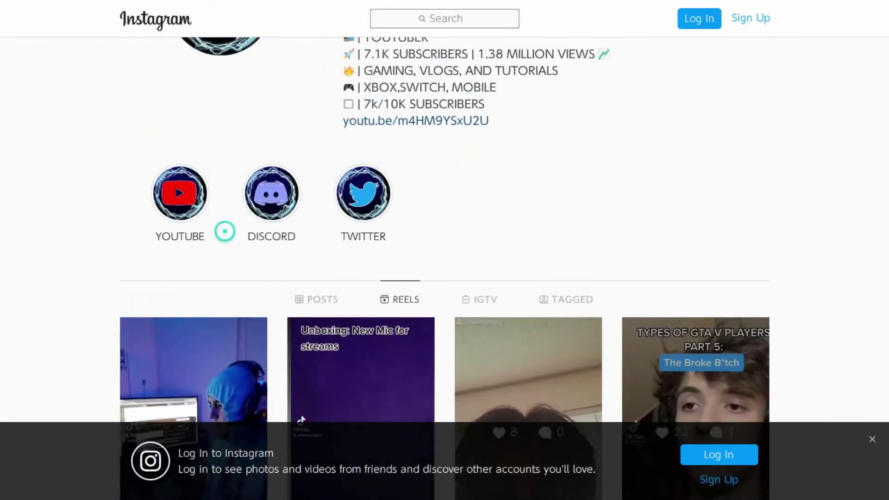
pyautogui.click(324, 292)
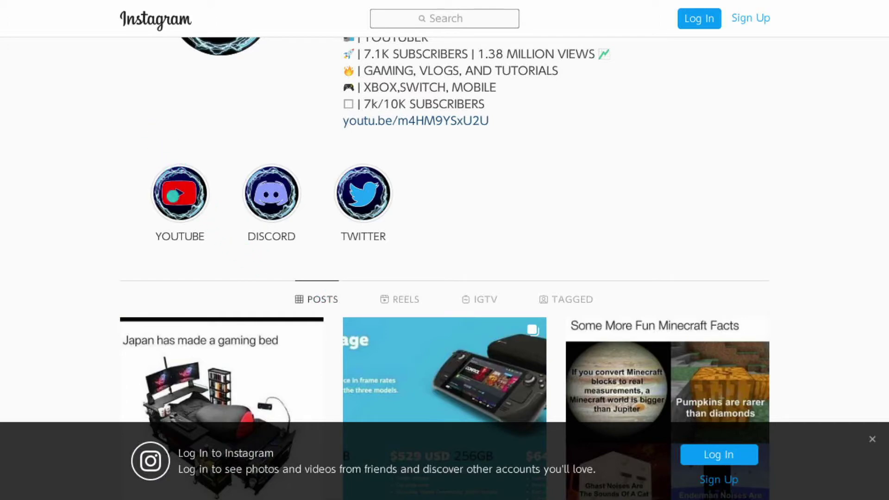
# - Open the profile's YOUTUBE story highlight, close it, and look over the profile page again
pyautogui.scroll(1, 220, 81)
pyautogui.click(190, 203)
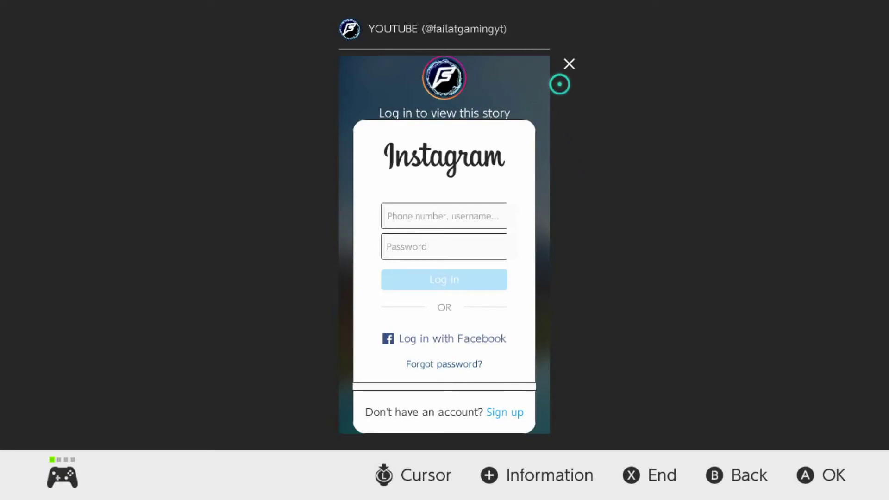
pyautogui.click(567, 70)
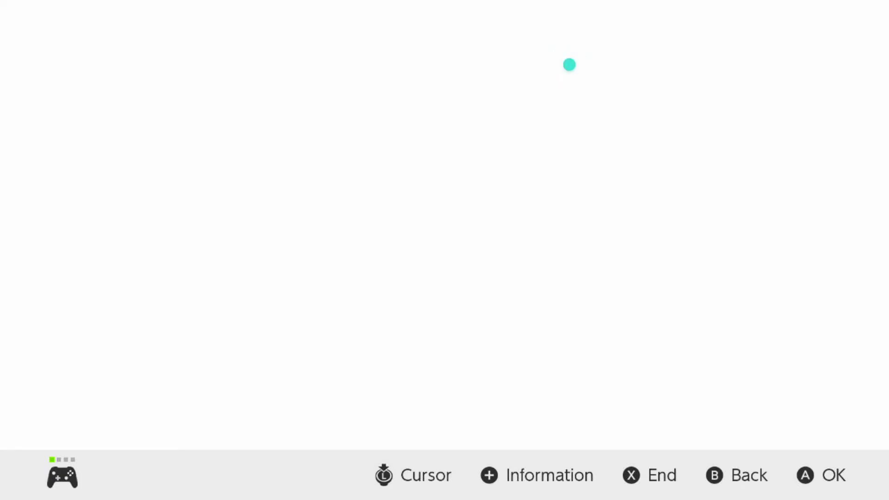
pyautogui.scroll(-6, 738, 232)
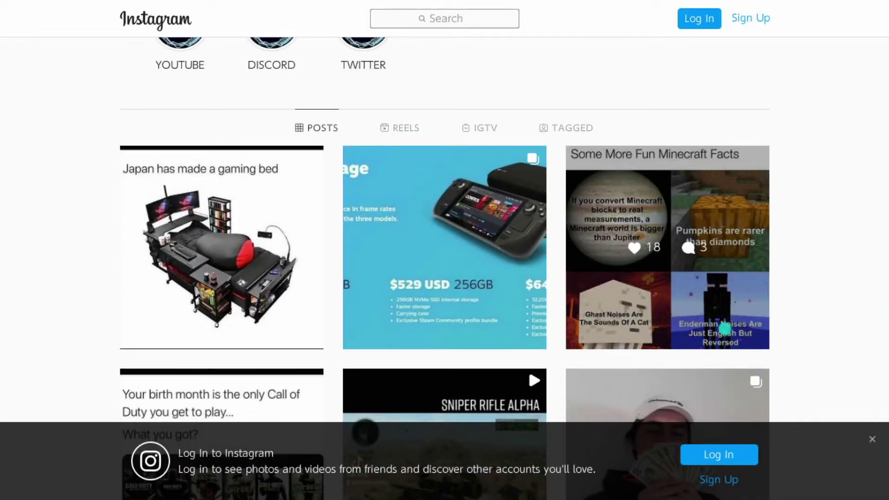
pyautogui.scroll(6, 564, 85)
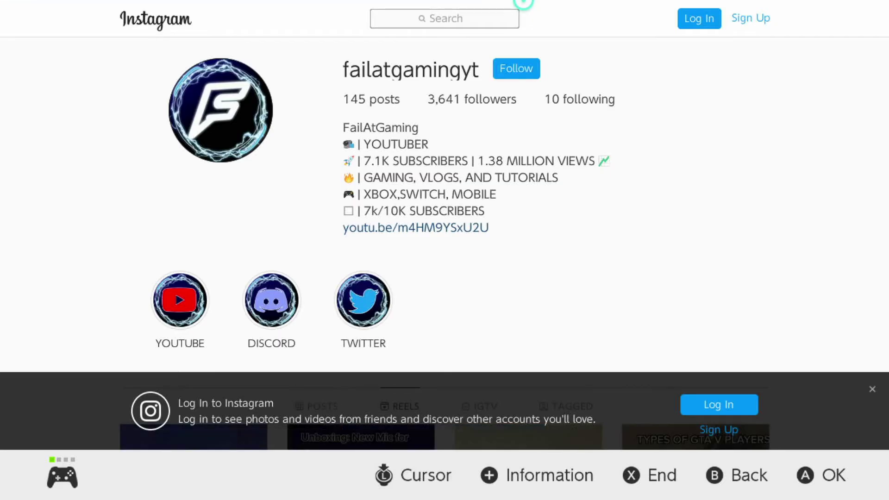
# - End the web browsing session and select the CenturyLink5092 network in Internet Settings
pyautogui.press('x')
pyautogui.press('Right')
pyautogui.press('Return')
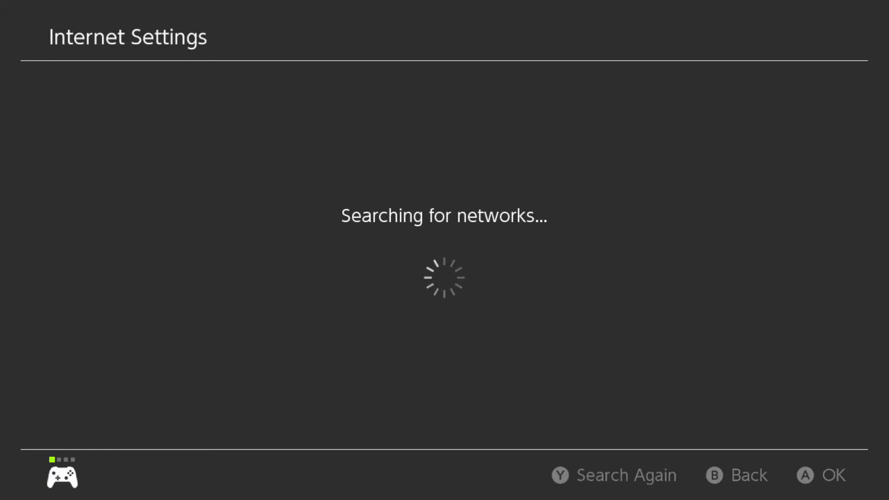
pyautogui.press('Return')
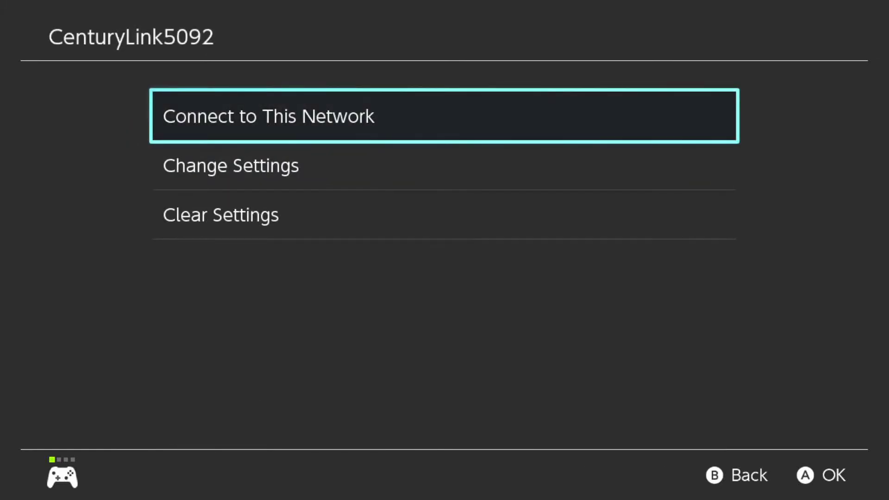
# - Change the CenturyLink5092 network's DNS Settings to Automatic
pyautogui.press('Down')
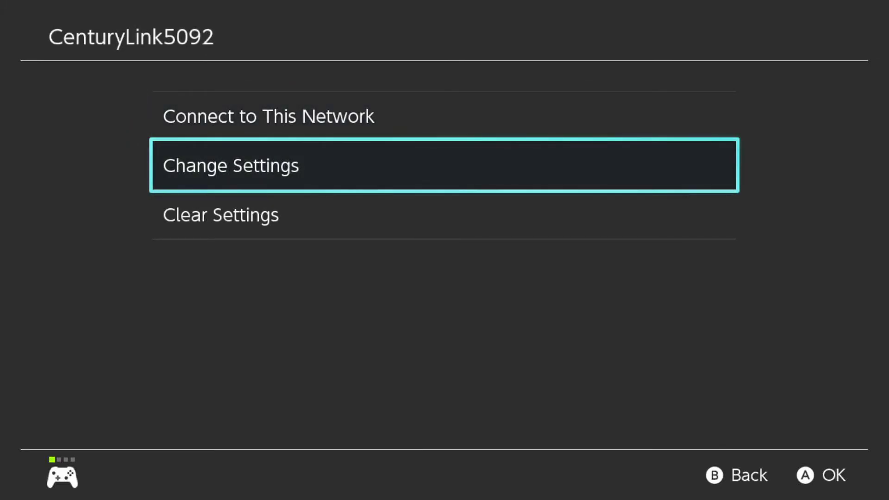
pyautogui.press('Return')
pyautogui.press('Down')
pyautogui.press('Down')
pyautogui.press('Down')
pyautogui.press('Down')
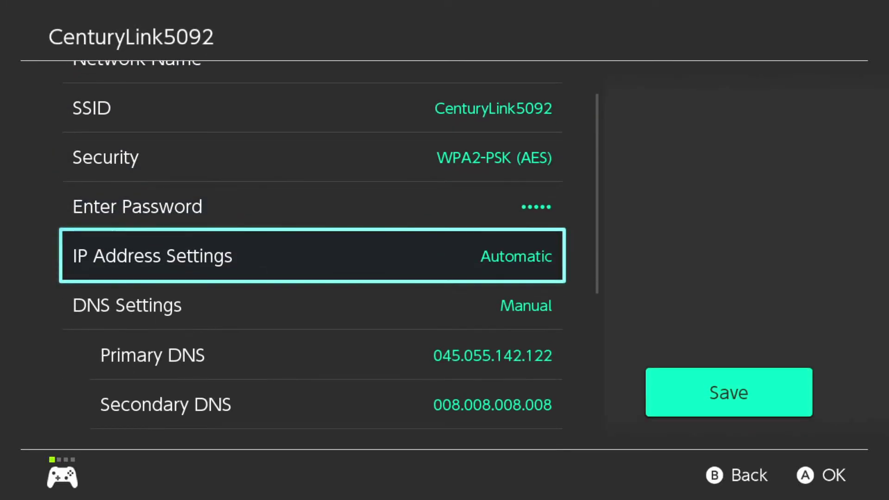
pyautogui.press('Down')
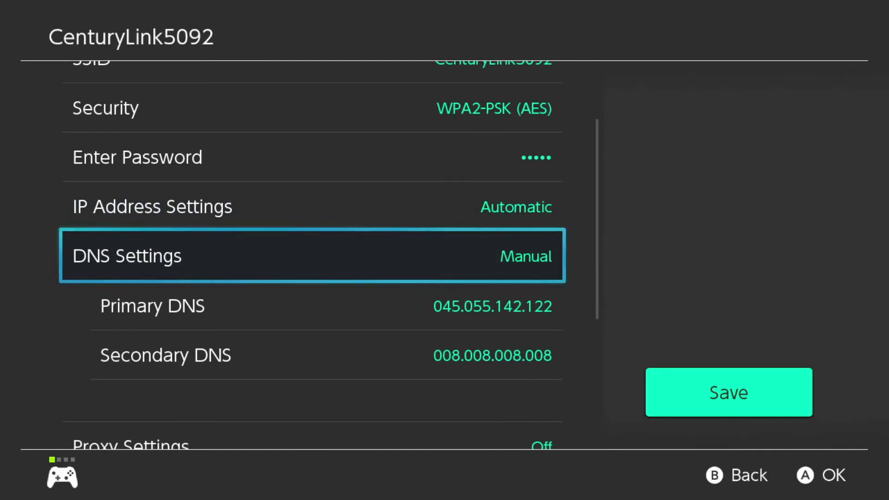
pyautogui.press('Return')
pyautogui.press('Up')
pyautogui.press('Return')
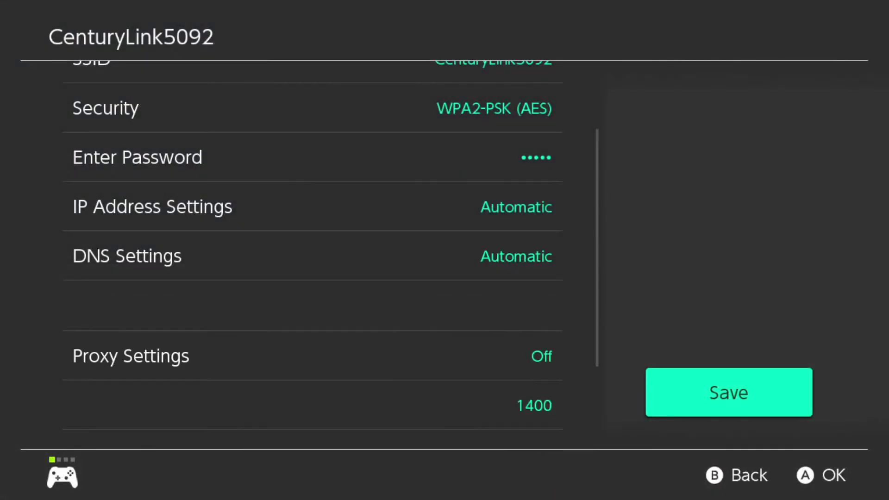
# - Save the changed CenturyLink5092 network settings and dismiss the confirmation
pyautogui.press('Down')
pyautogui.press('Right')
pyautogui.press('Return')
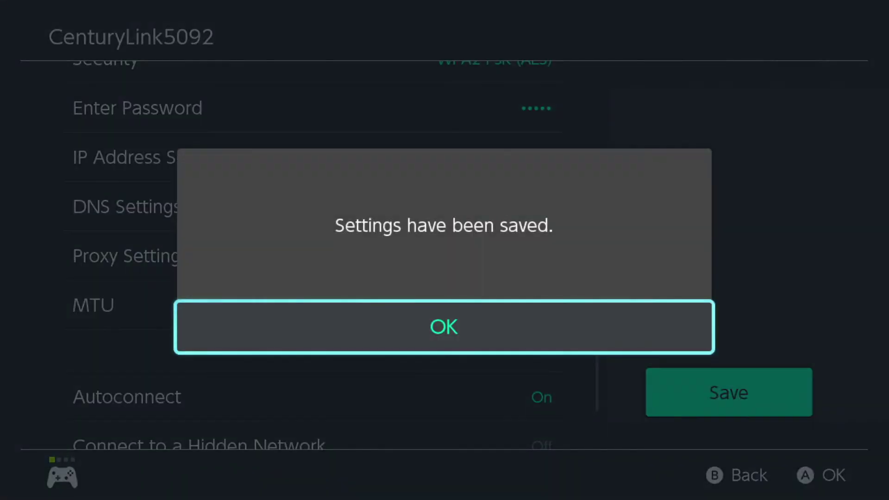
pyautogui.press('Return')
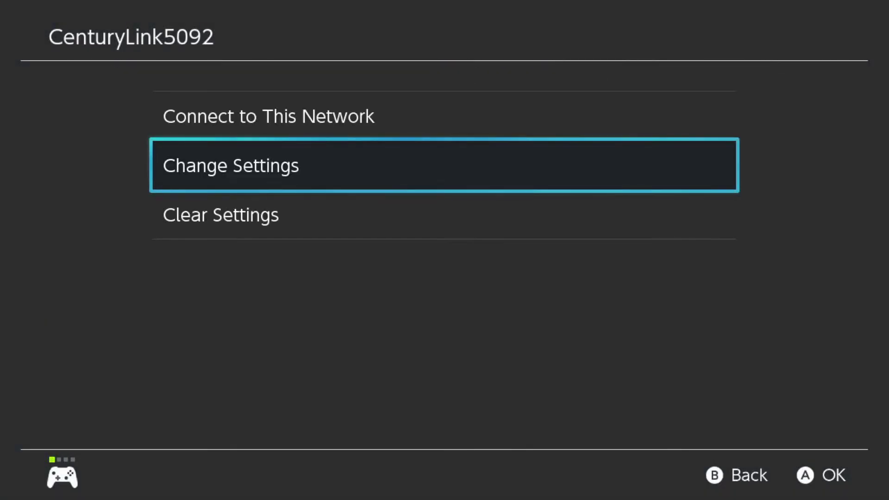
# - Connect the console to the CenturyLink5092 network and close the connection result
pyautogui.press('Up')
pyautogui.press('Return')
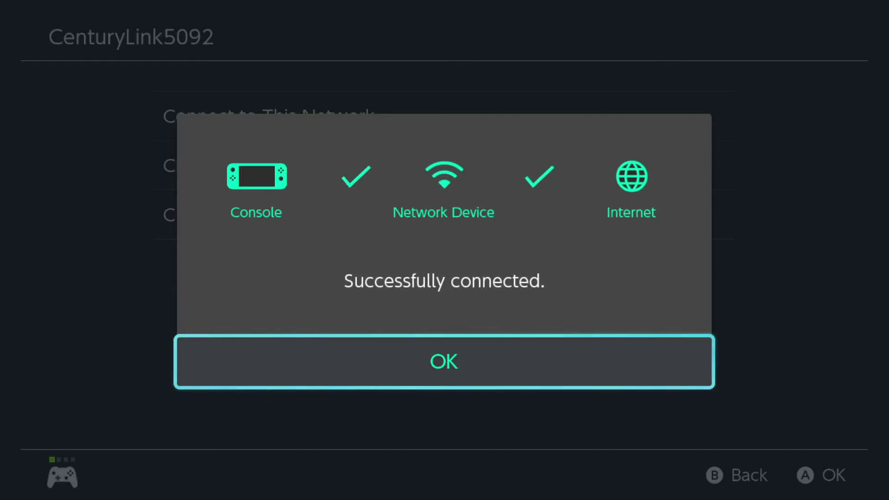
pyautogui.press('Return')
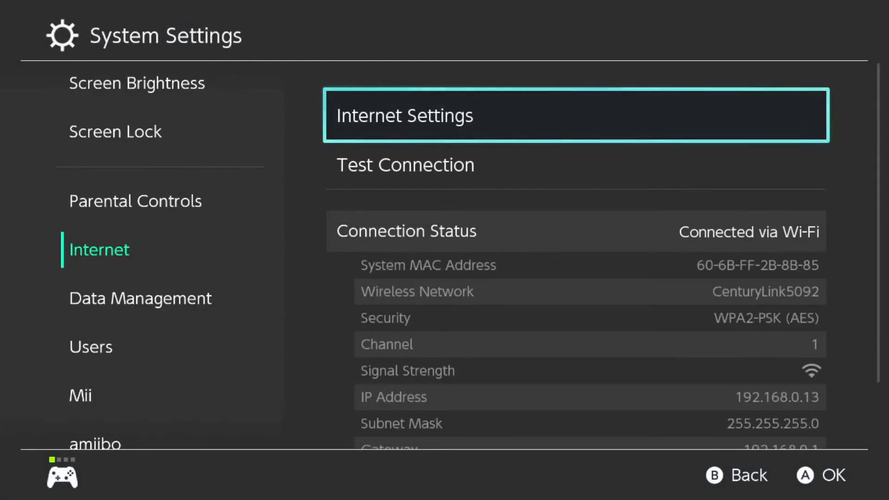
# - Leave System Settings for the HOME Menu and move the selection to News
pyautogui.press('Down')
pyautogui.press('Escape')
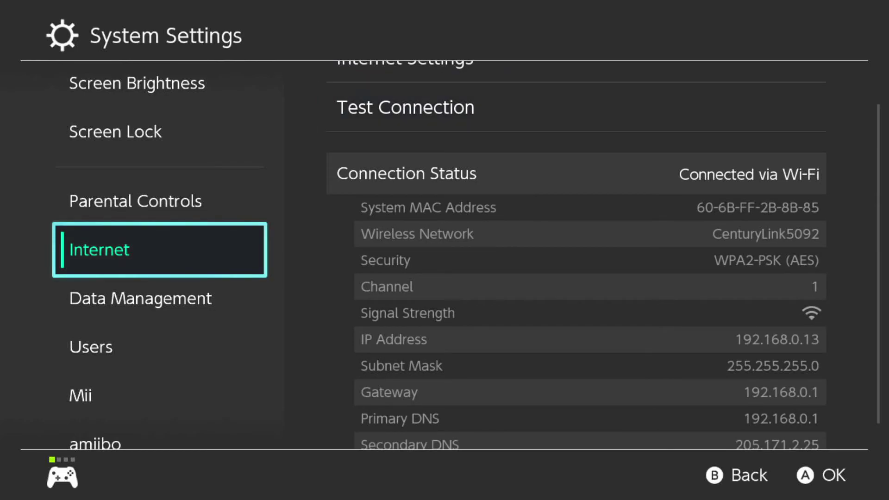
pyautogui.press('Escape')
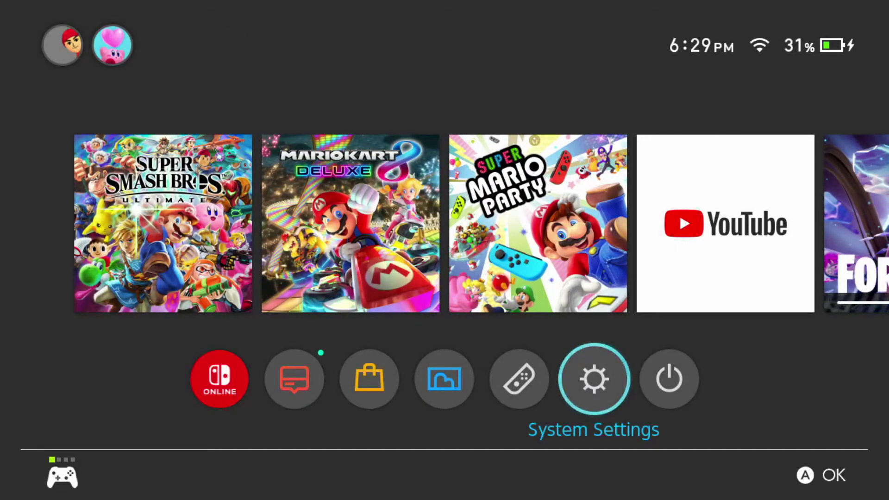
pyautogui.press('Left')
pyautogui.press('Left')
pyautogui.press('Left')
pyautogui.press('Left')
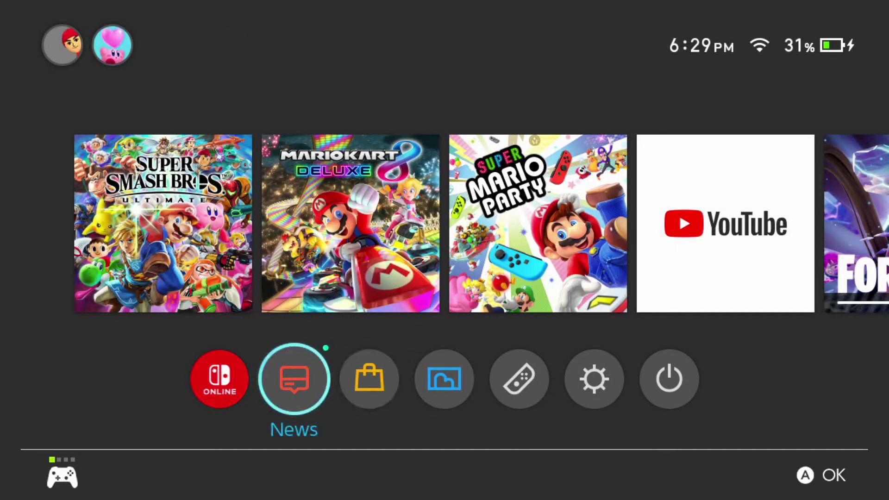